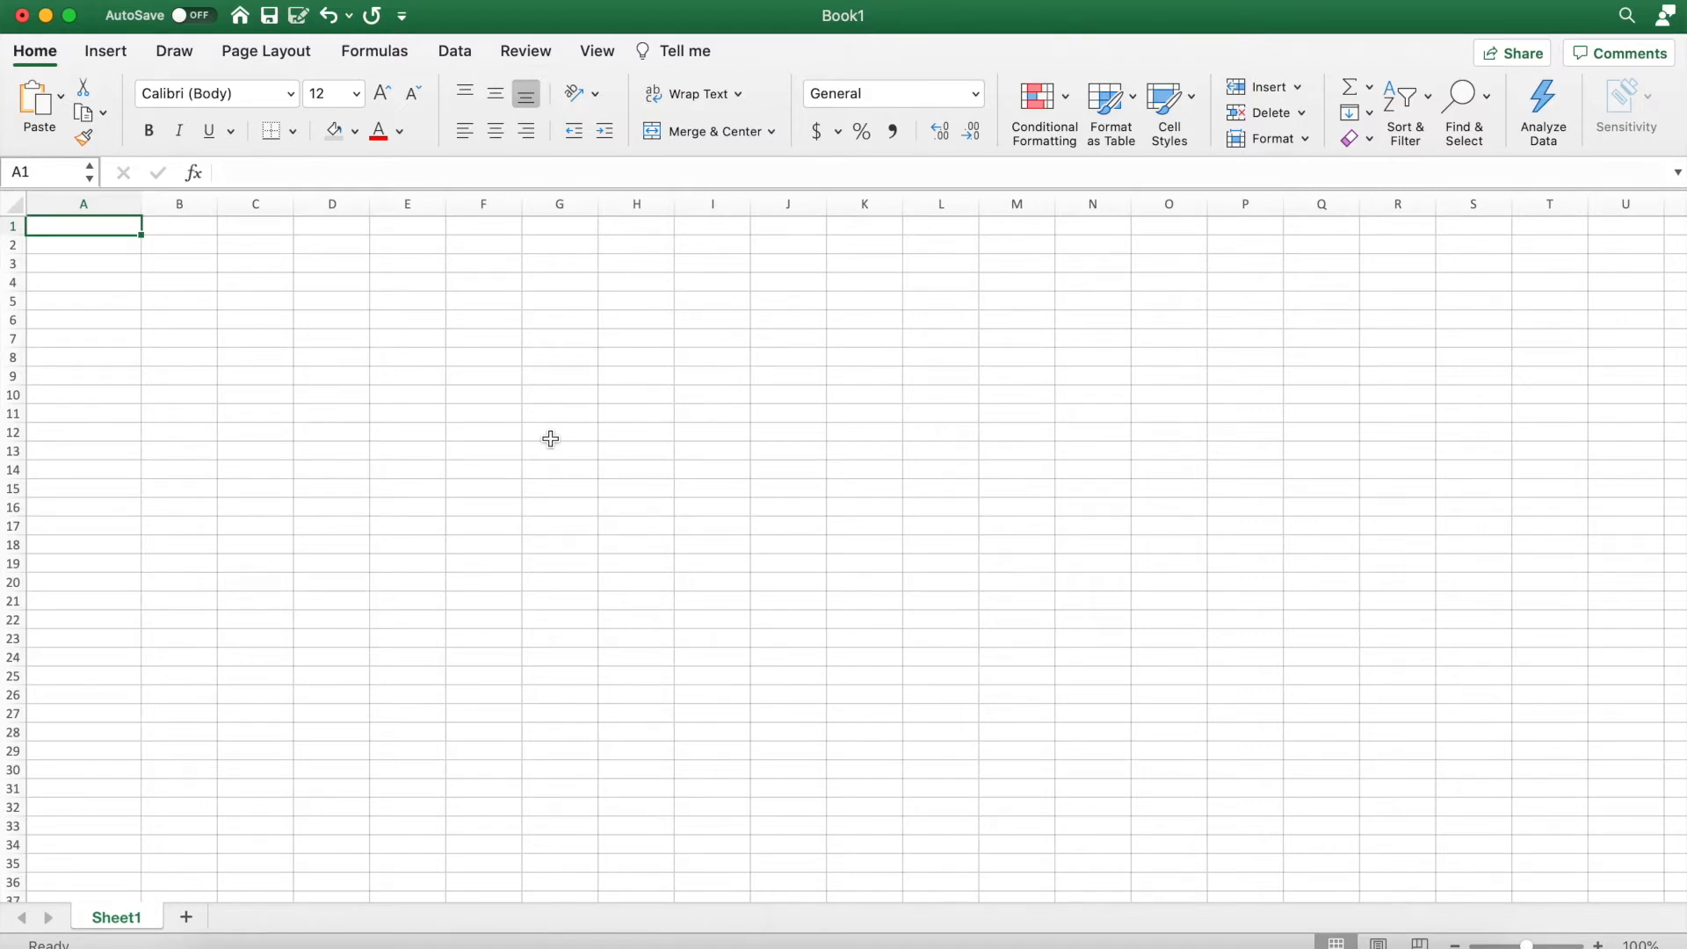
pyautogui.write('5551234')
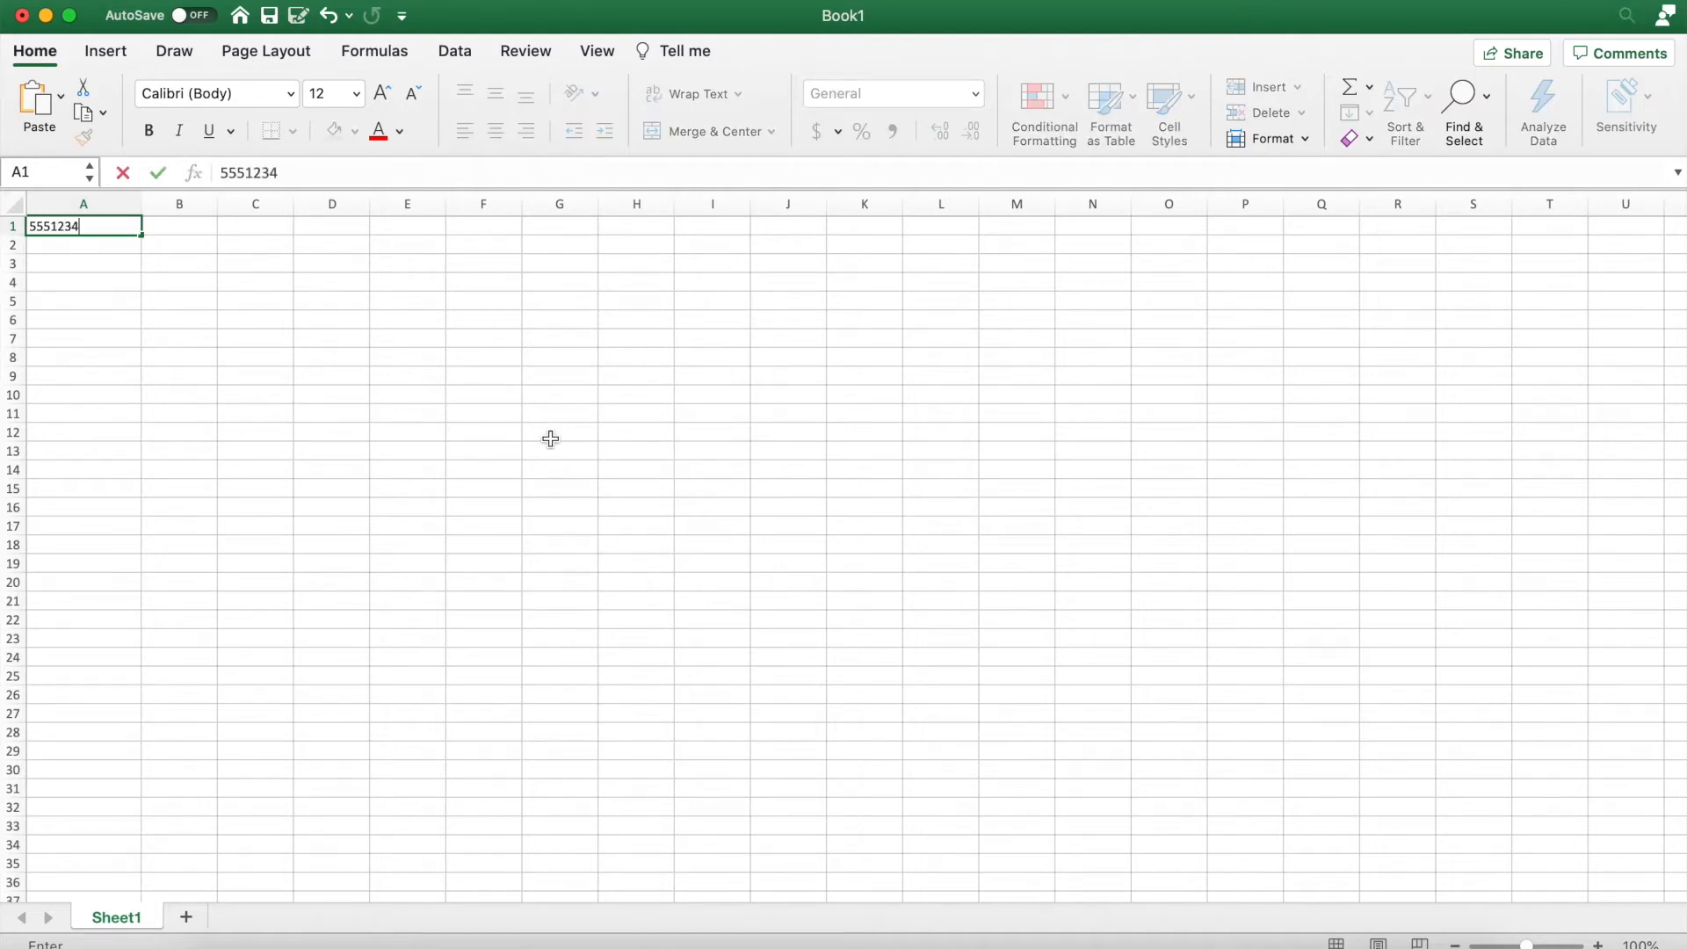
pyautogui.write('567')
pyautogui.click(297, 346)
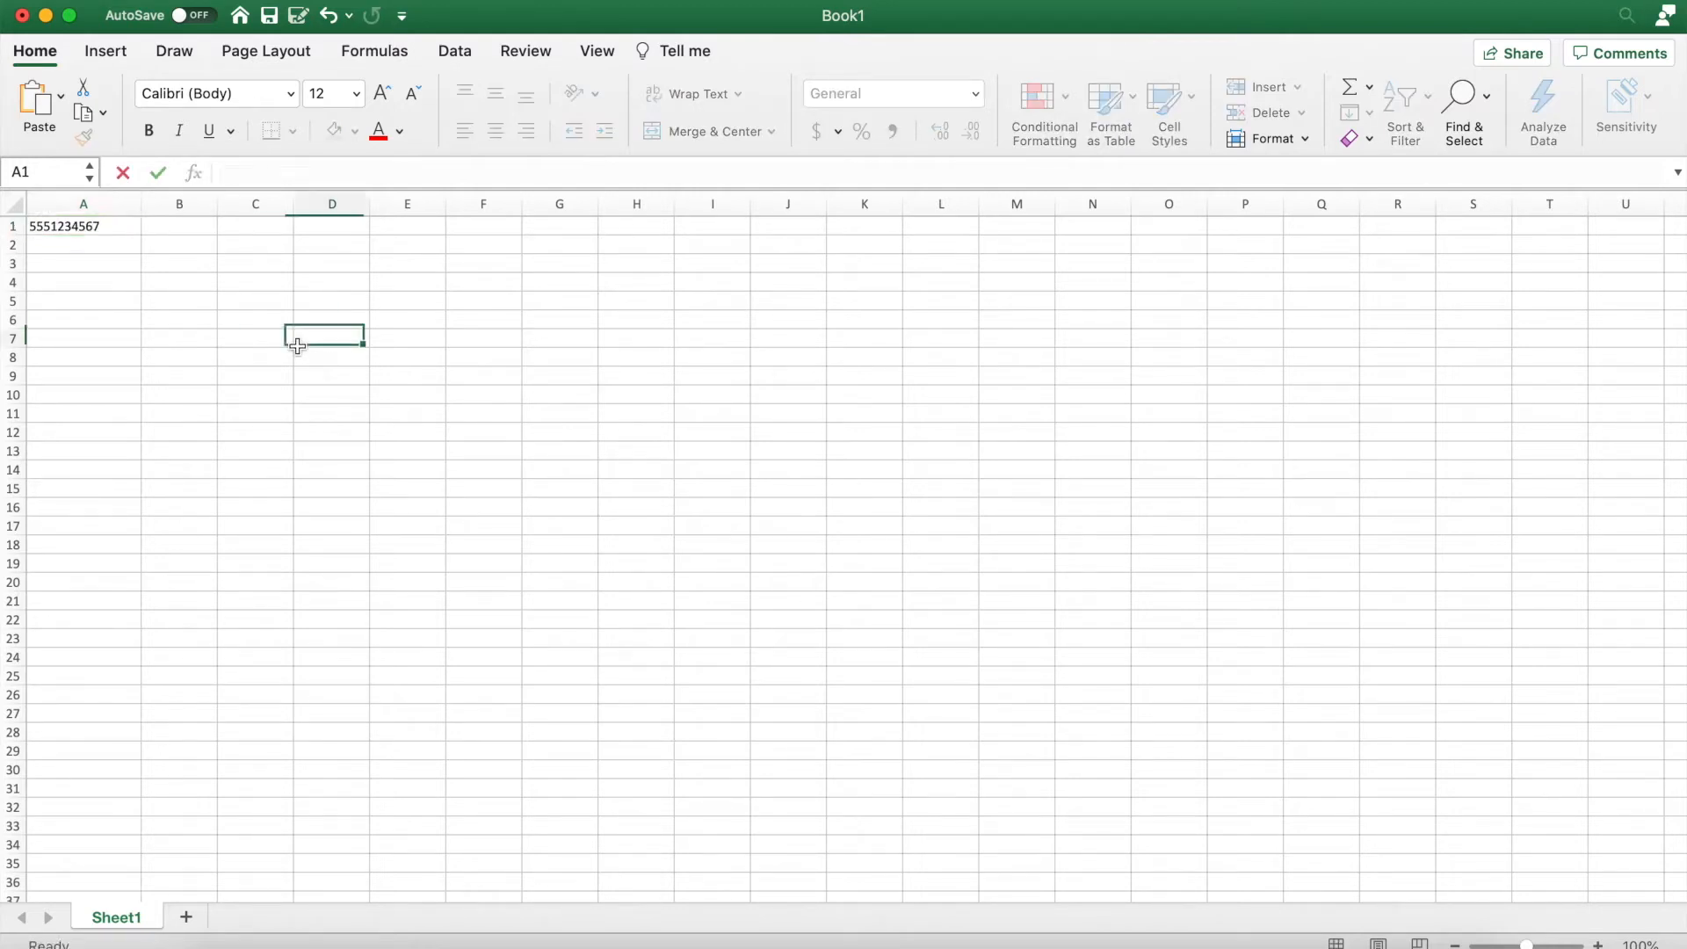
pyautogui.click(116, 222)
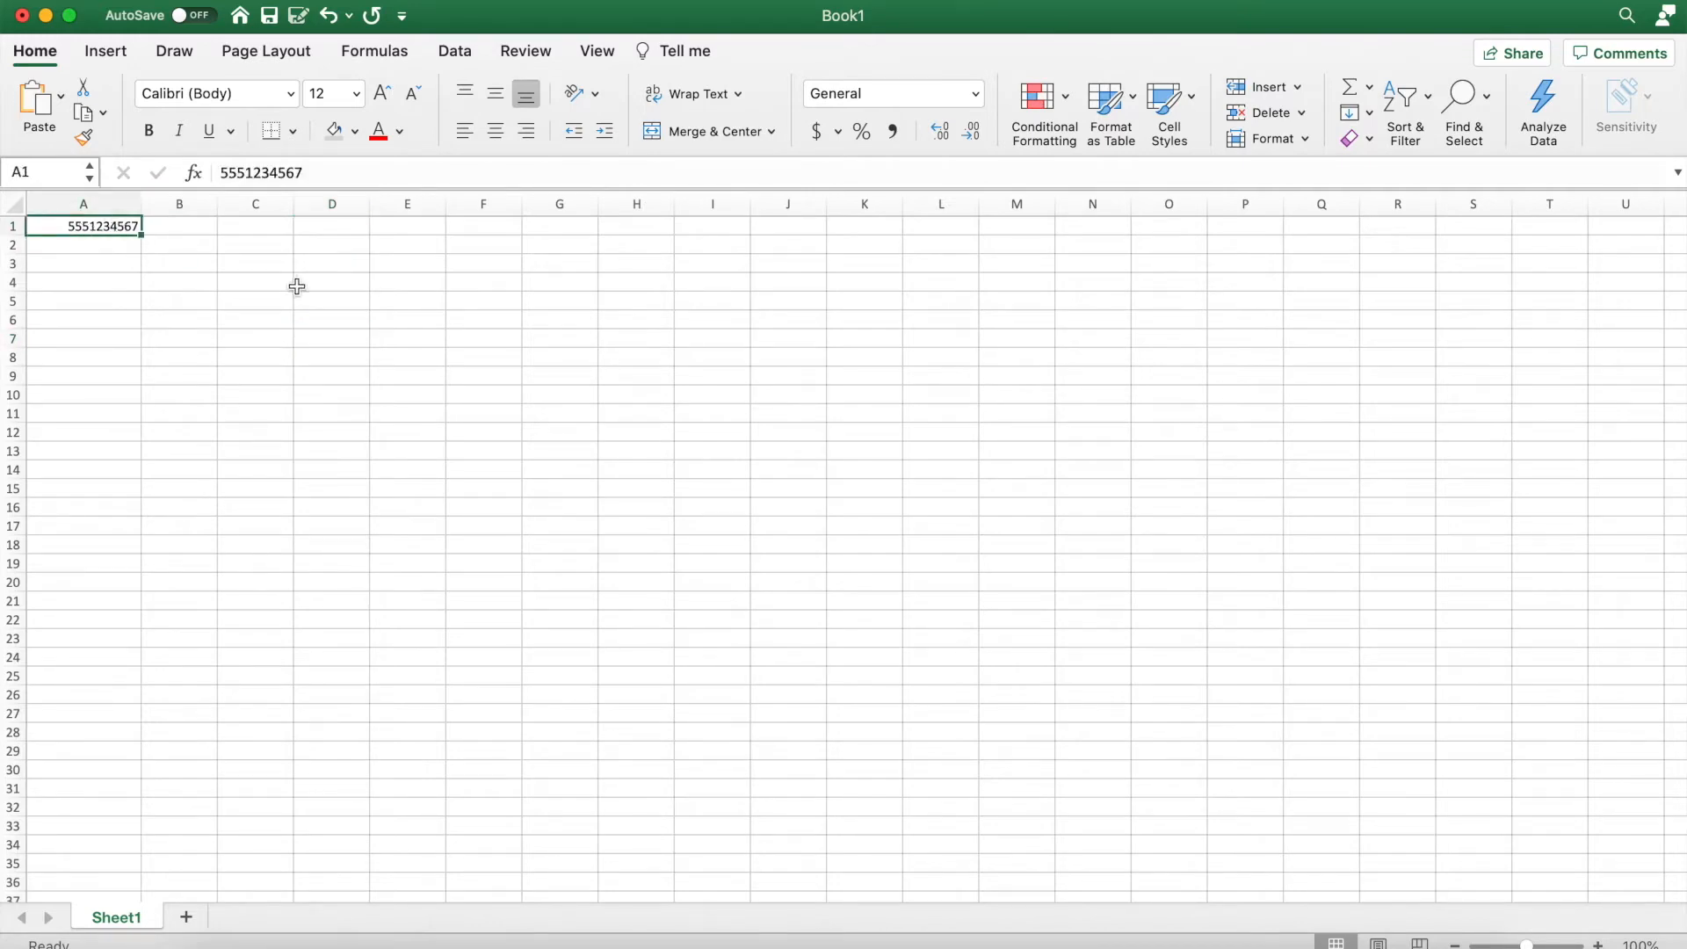
pyautogui.press('Down')
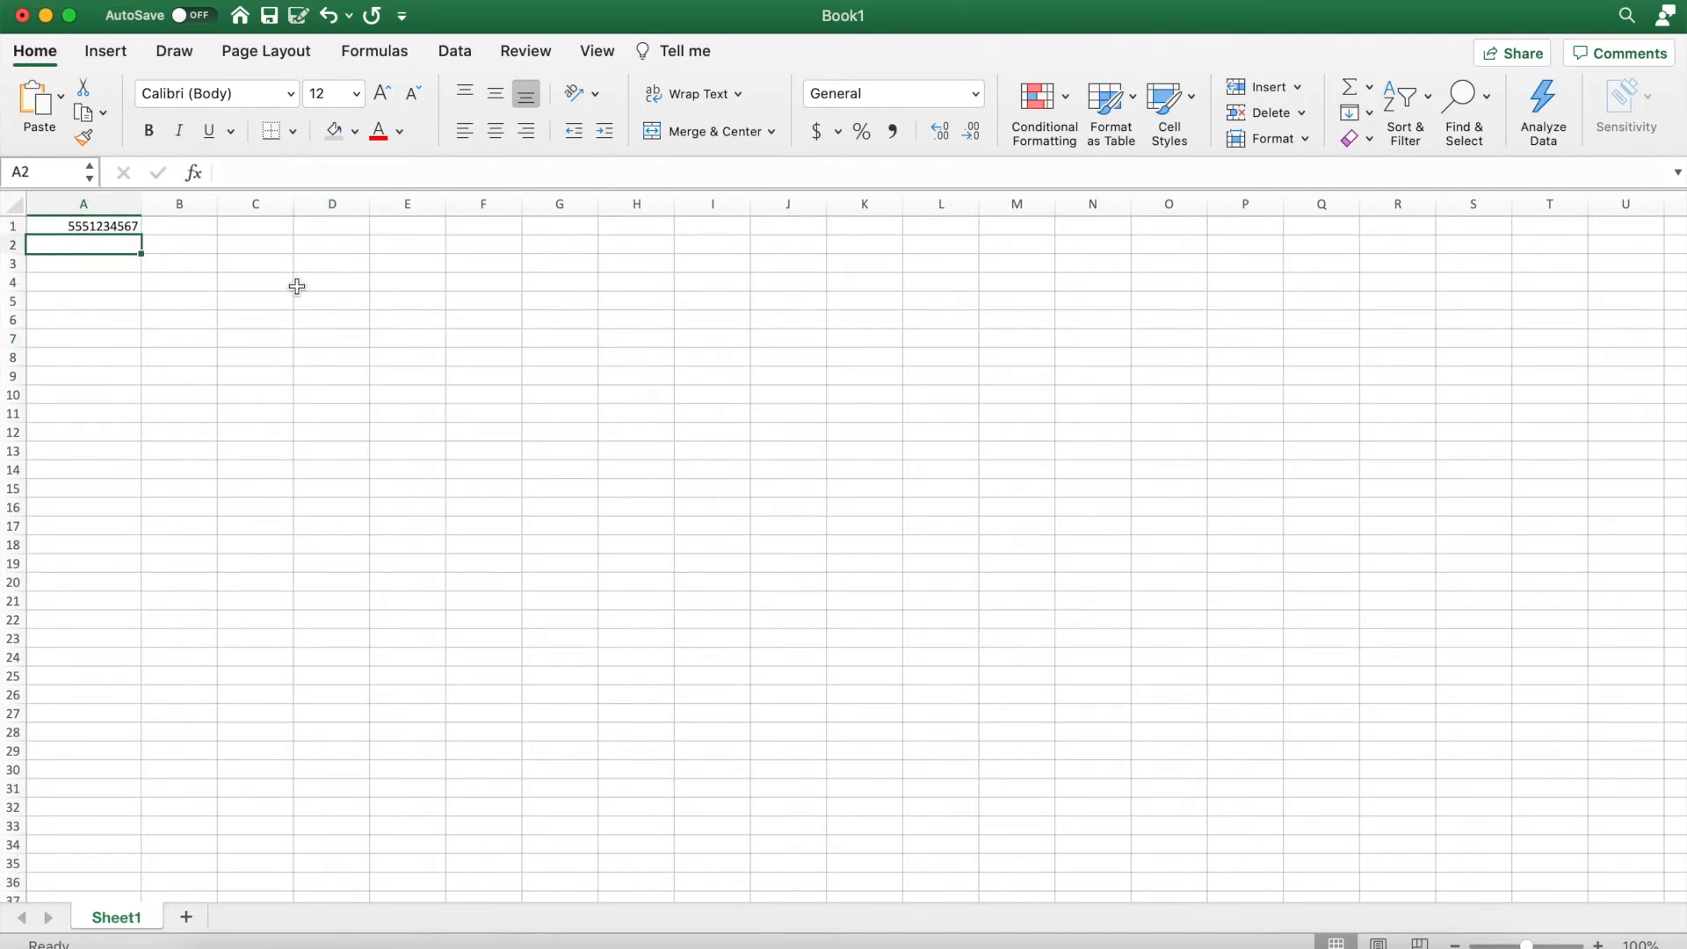
pyautogui.write('(')
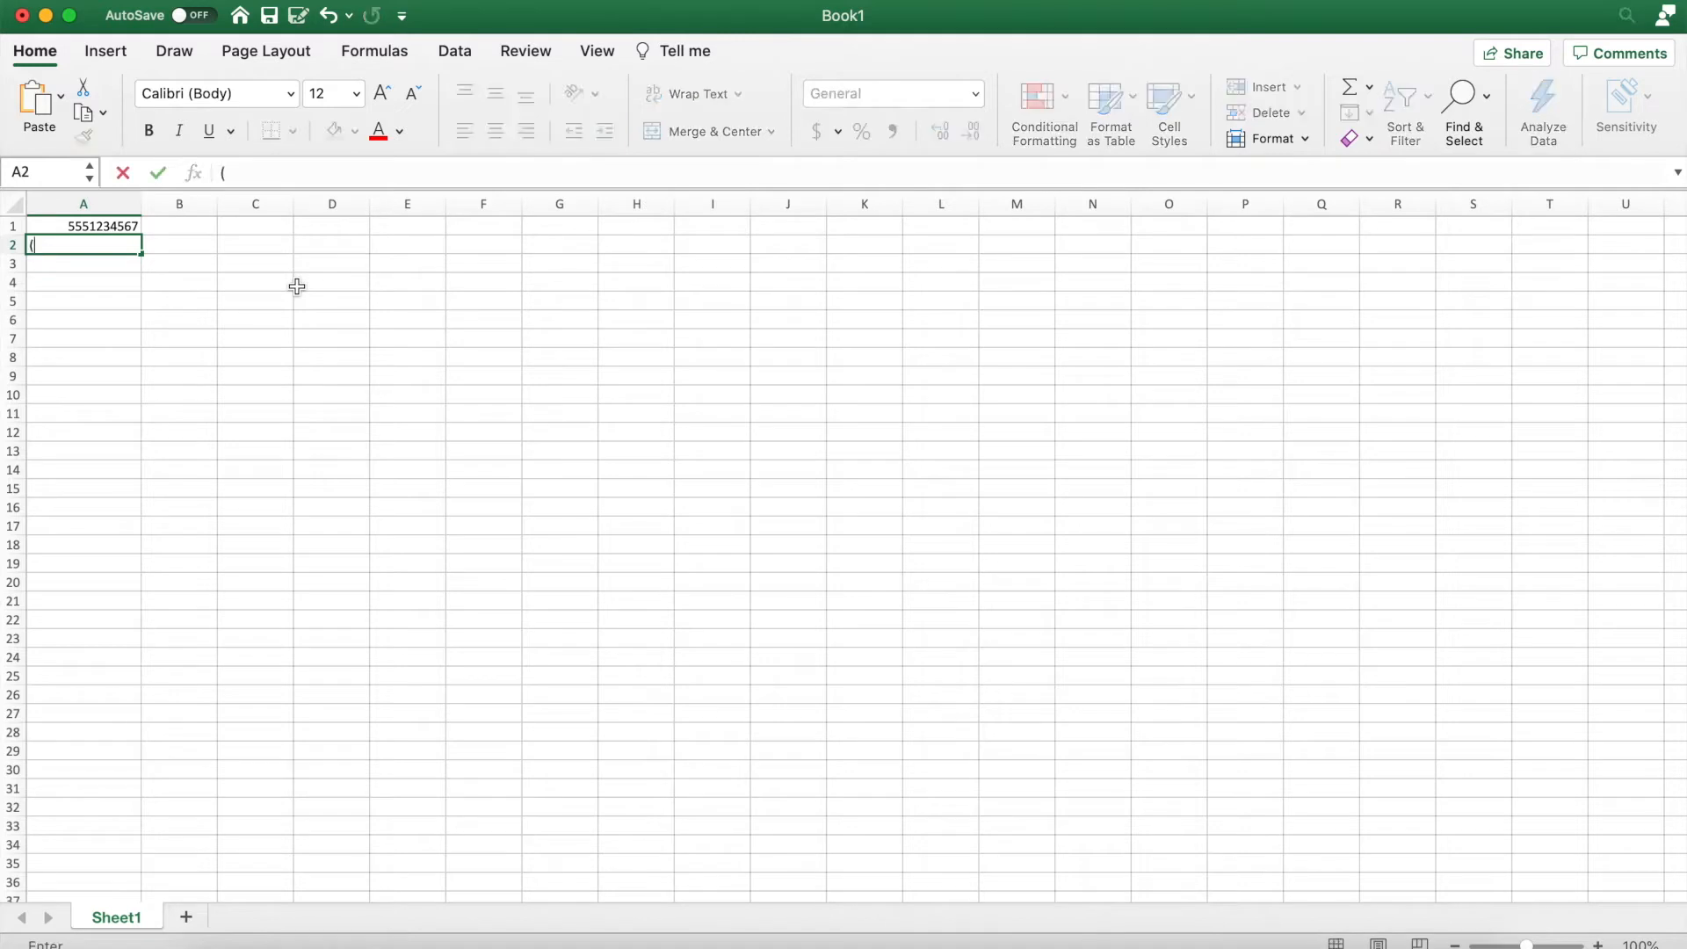
pyautogui.write('555) 123-4567')
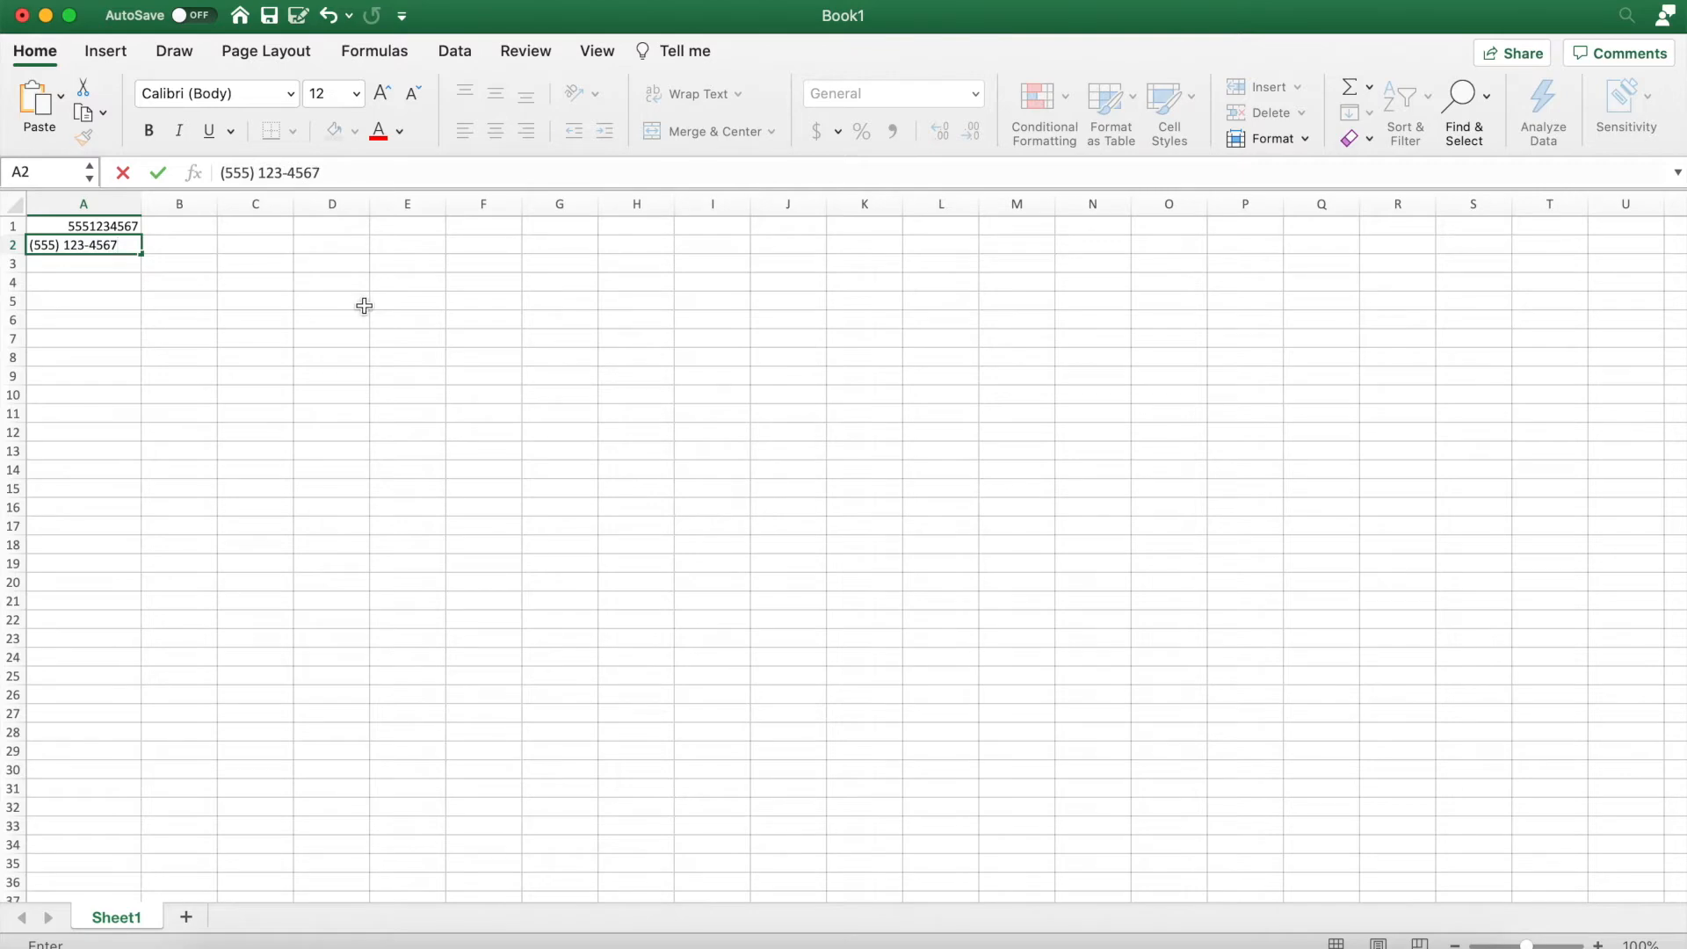
pyautogui.click(392, 283)
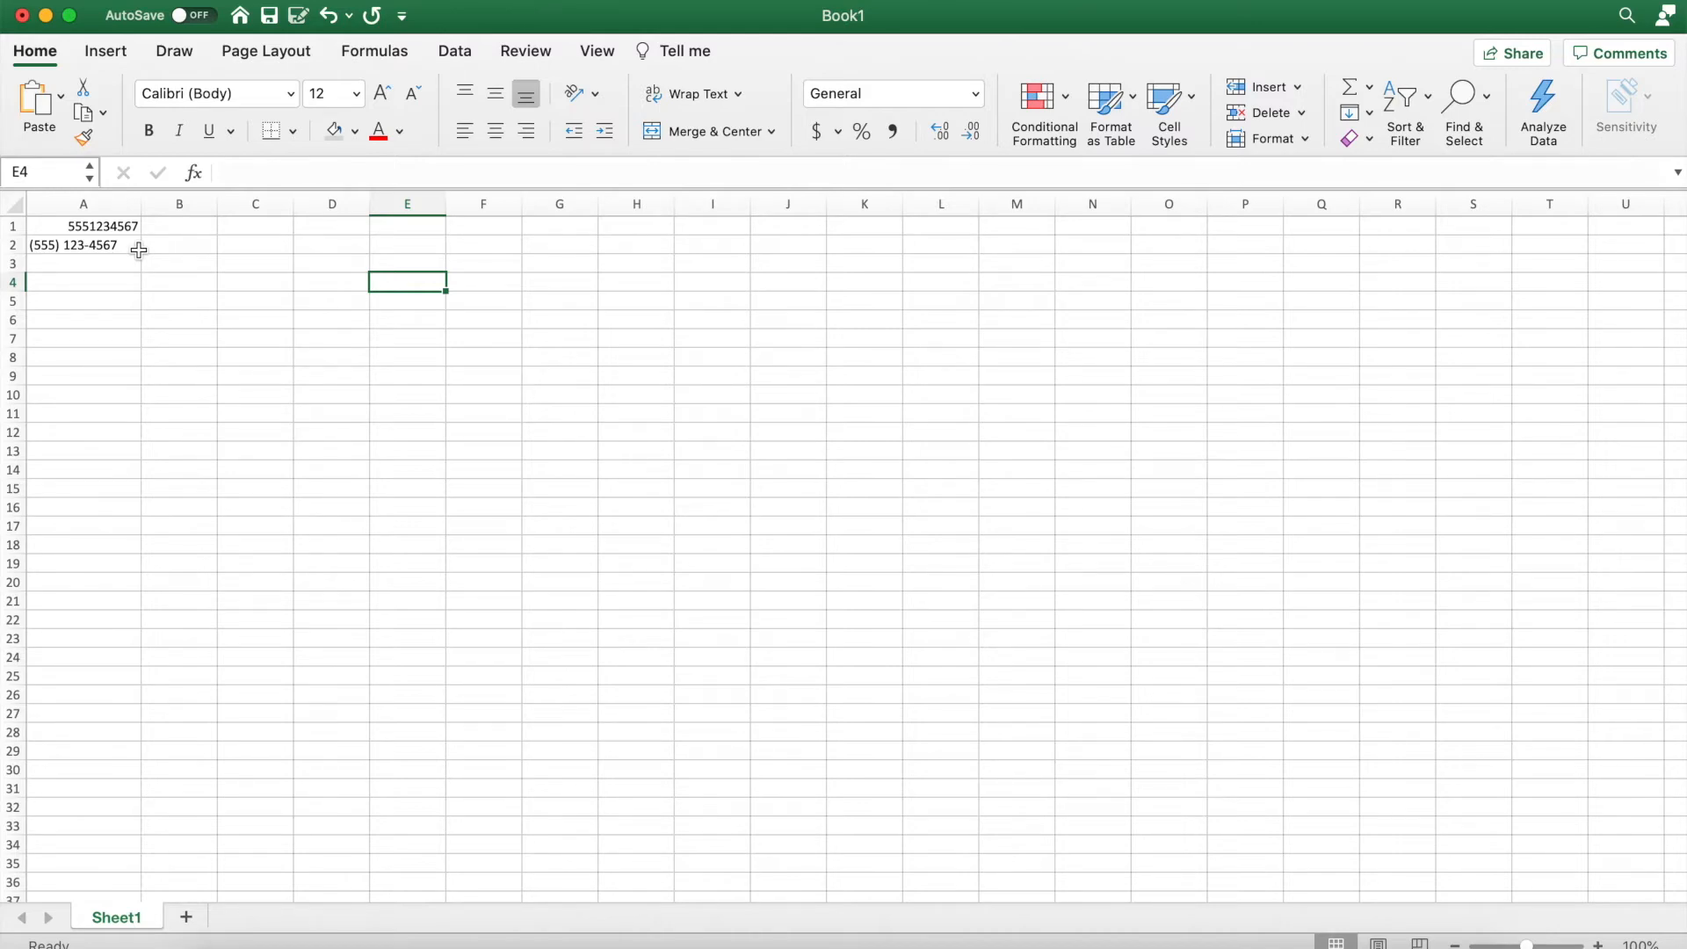
pyautogui.click(105, 226)
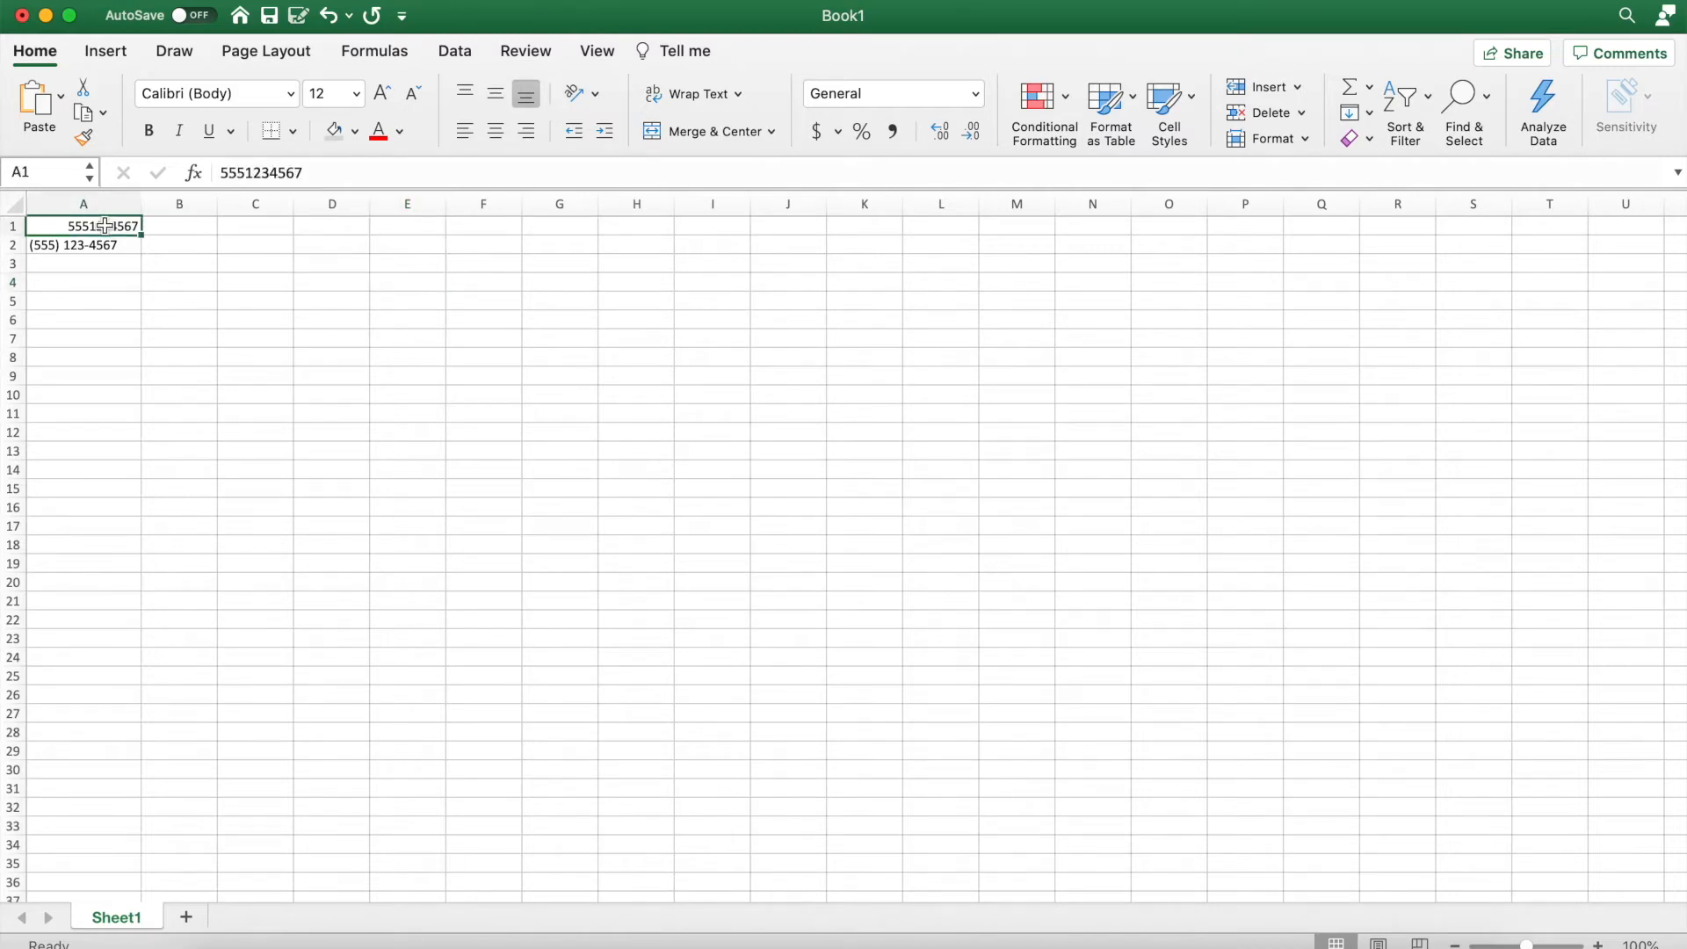
pyautogui.click(99, 250)
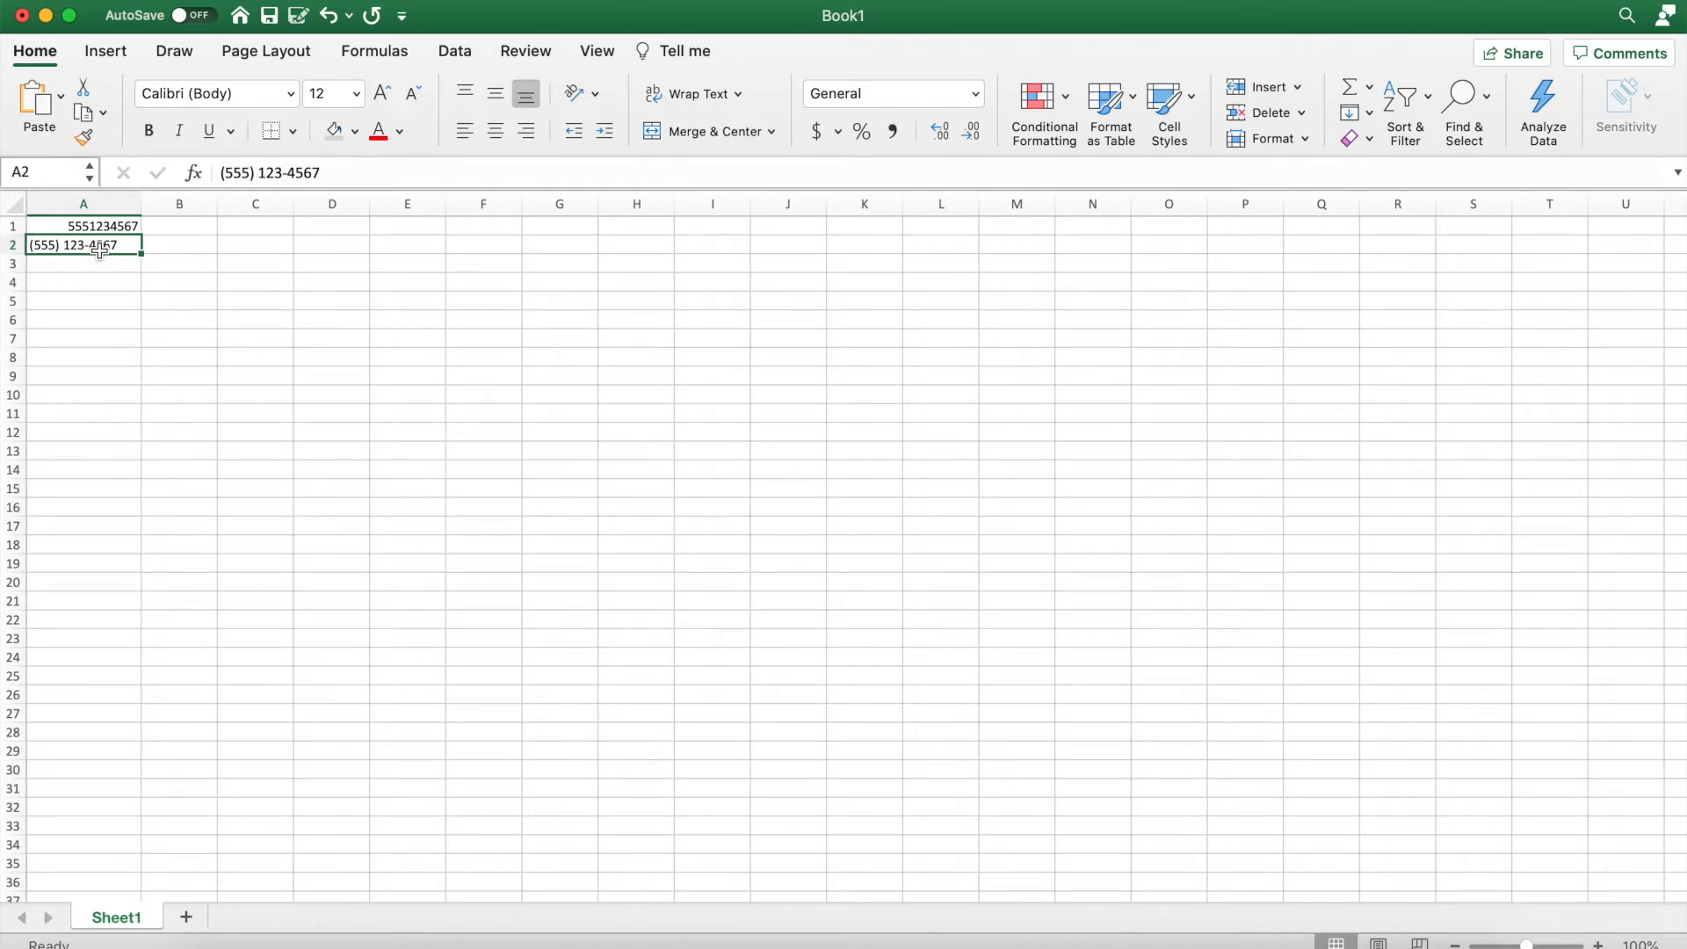
pyautogui.click(135, 289)
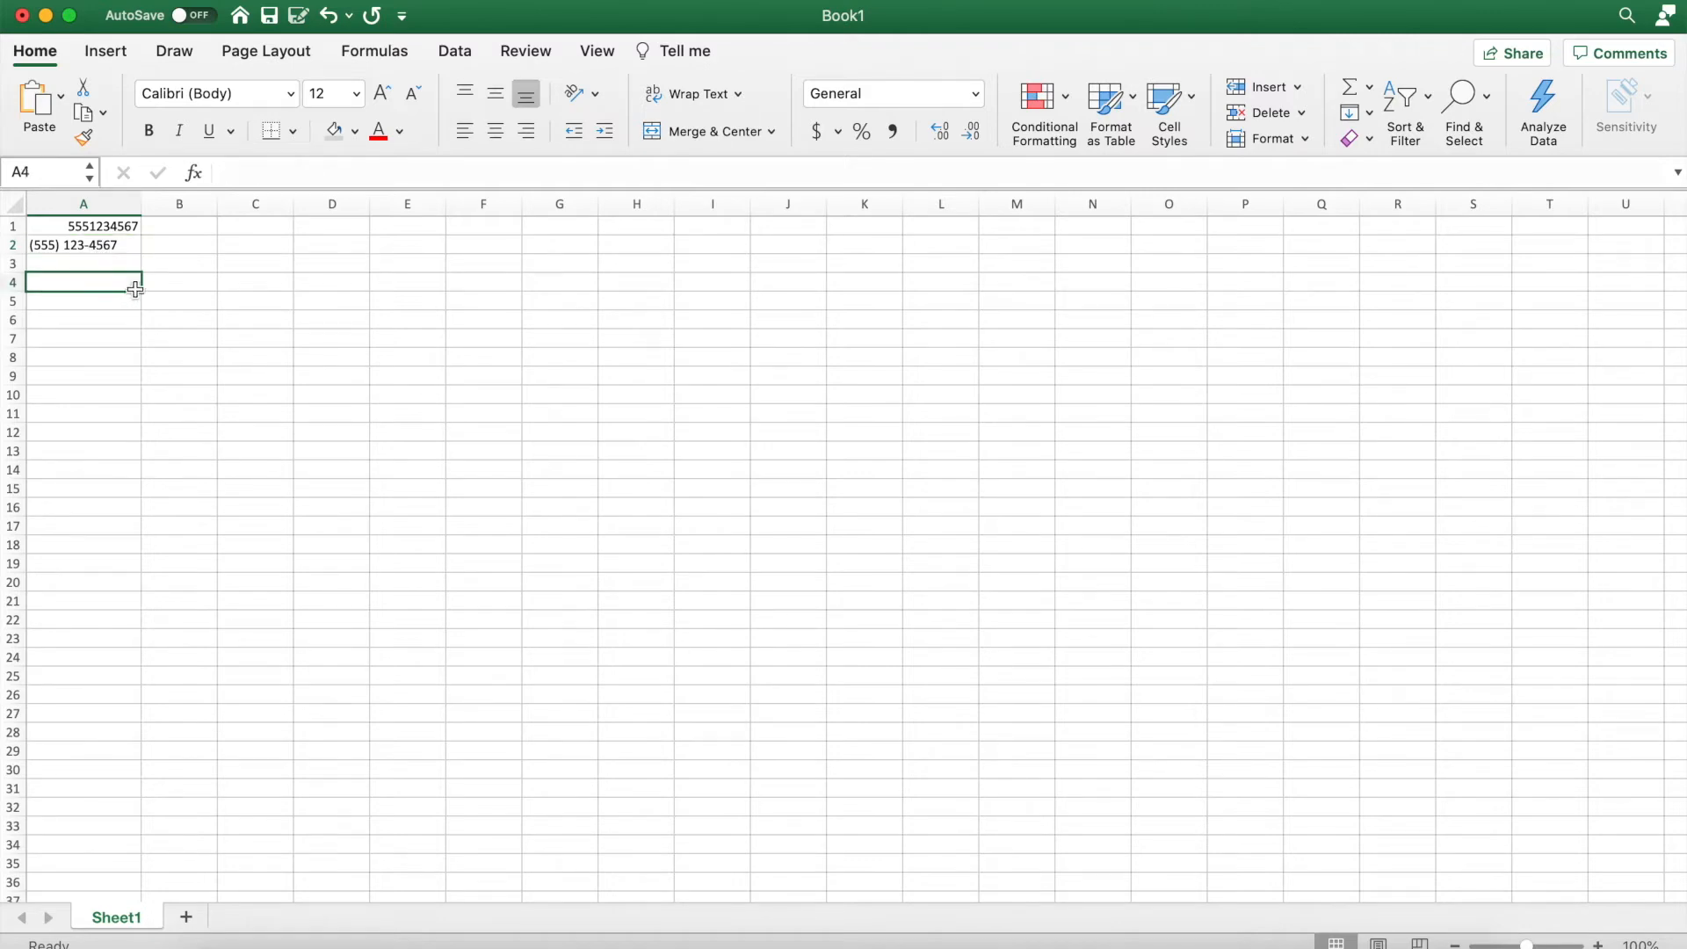
pyautogui.click(92, 226)
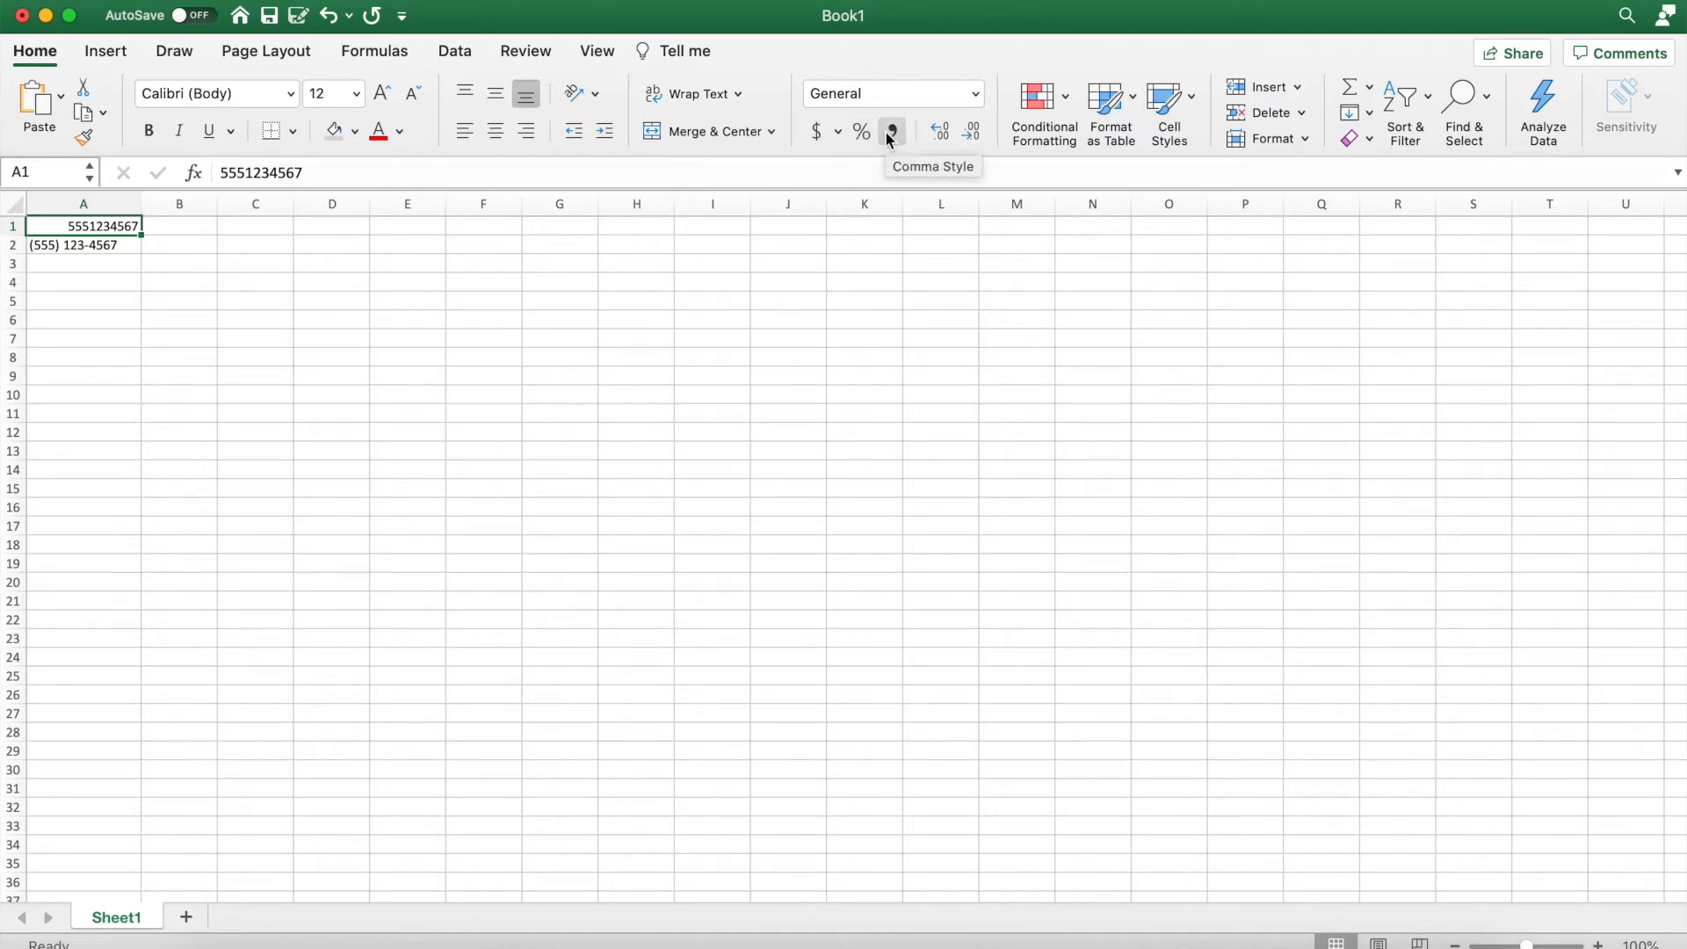
# Open Format Cells for A1 on the Custom category with the General code selected.
pyautogui.click(977, 93)
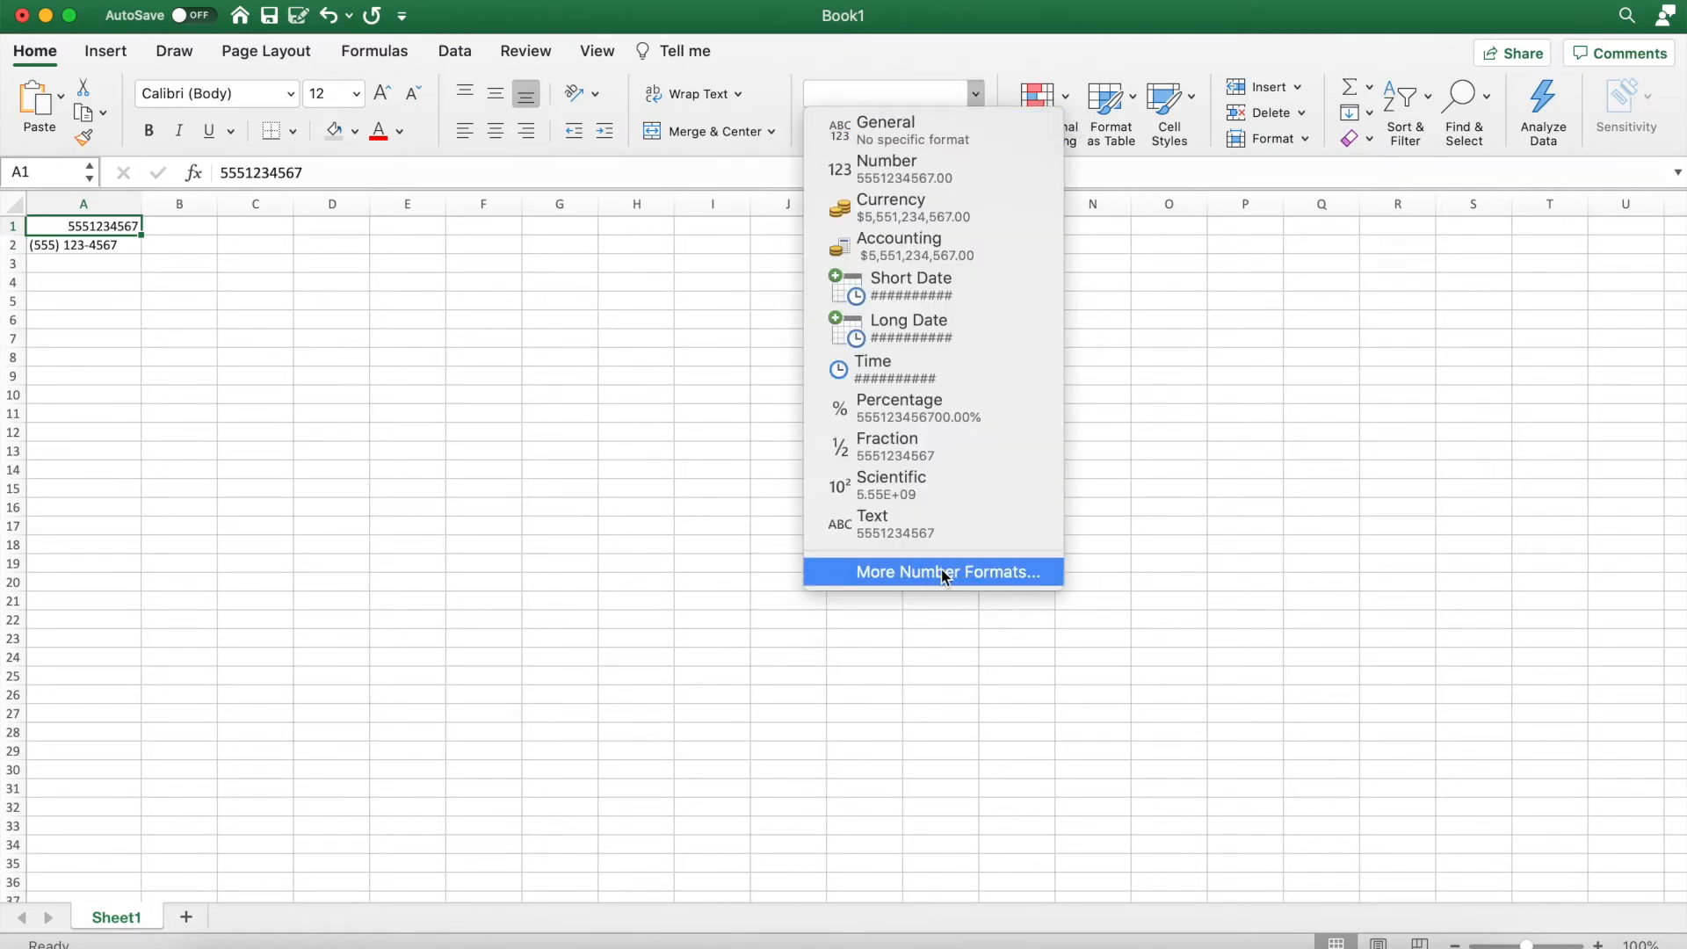
pyautogui.click(1027, 573)
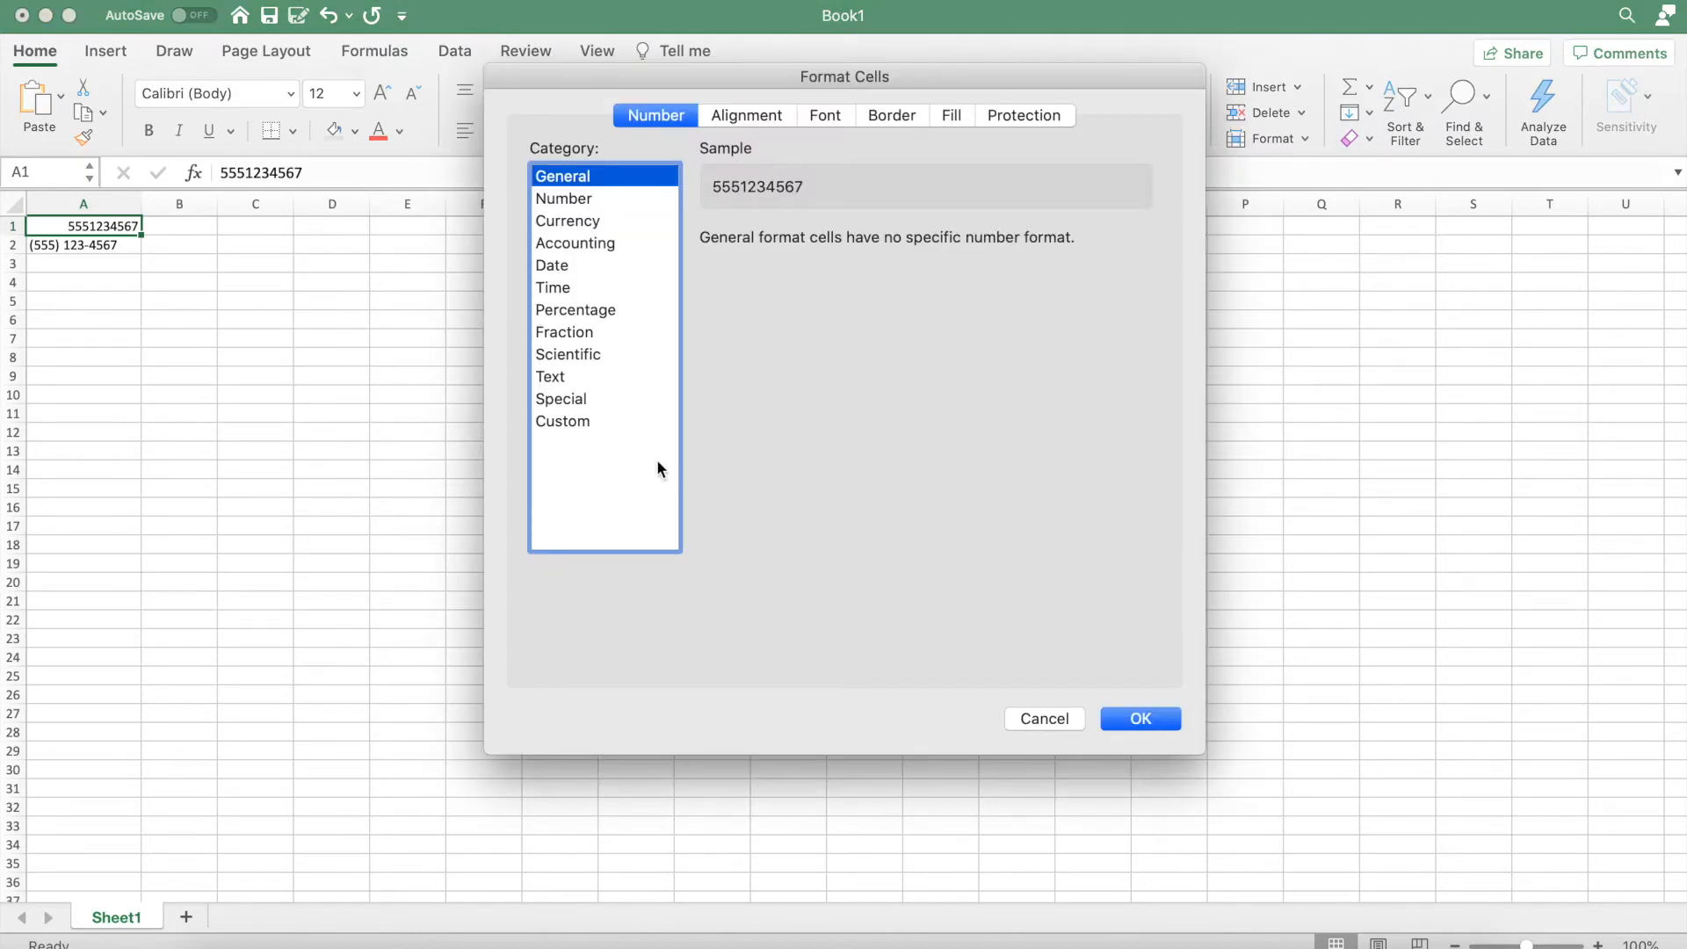
pyautogui.click(588, 422)
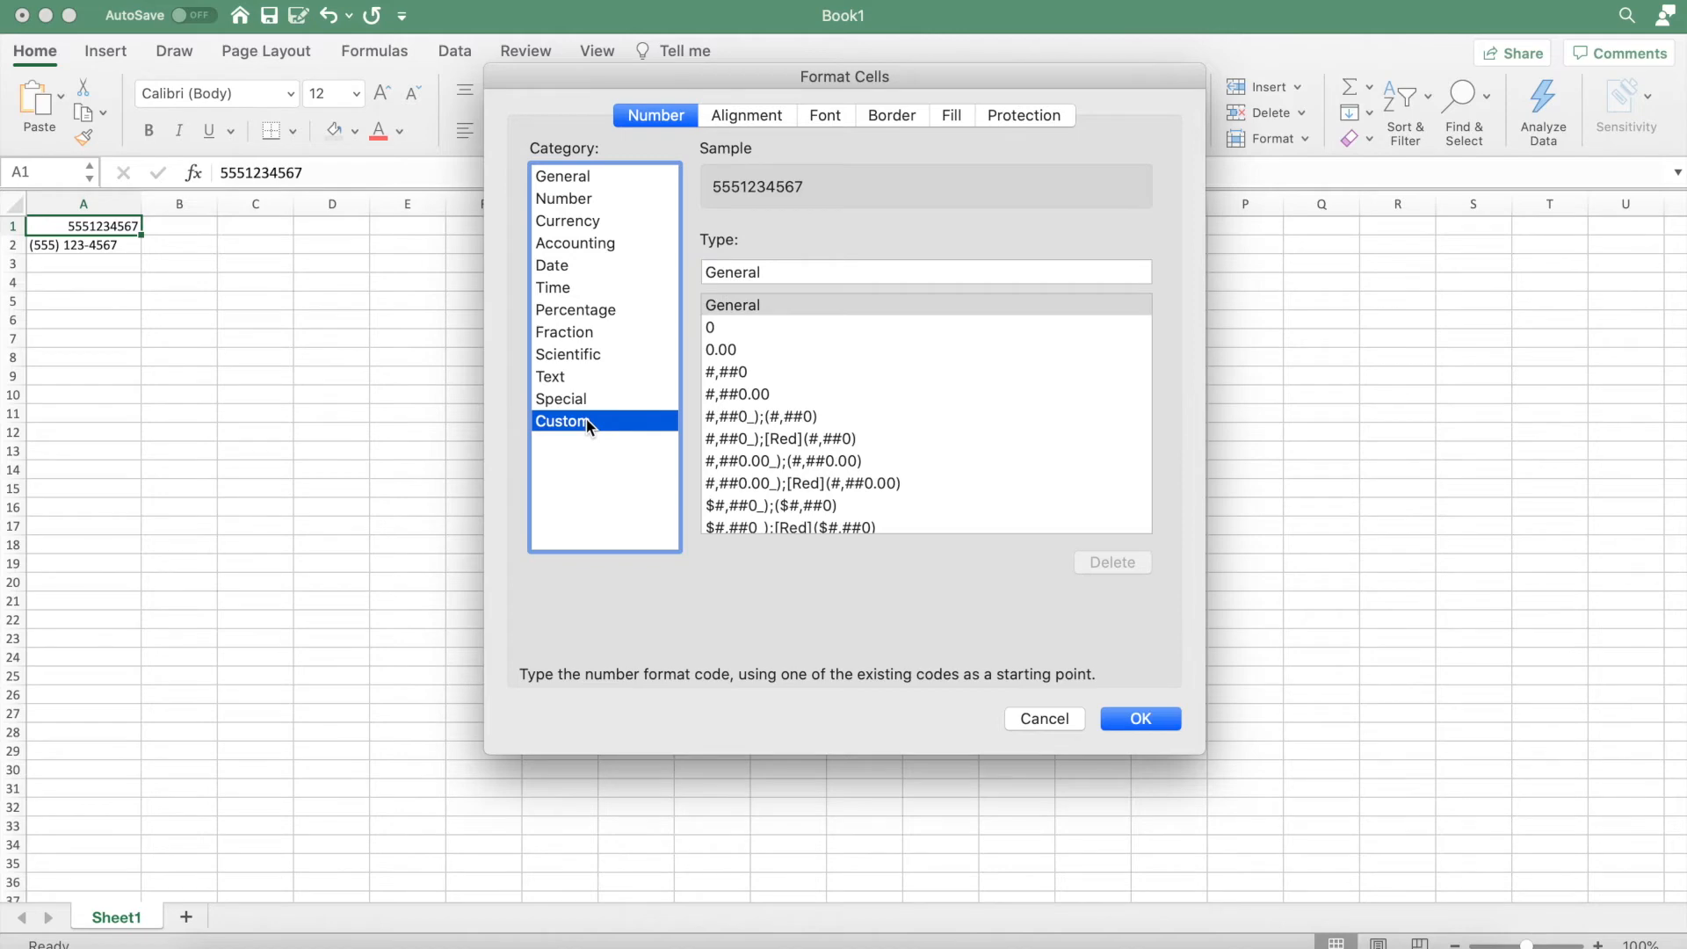
pyautogui.scroll(-10, 787, 446)
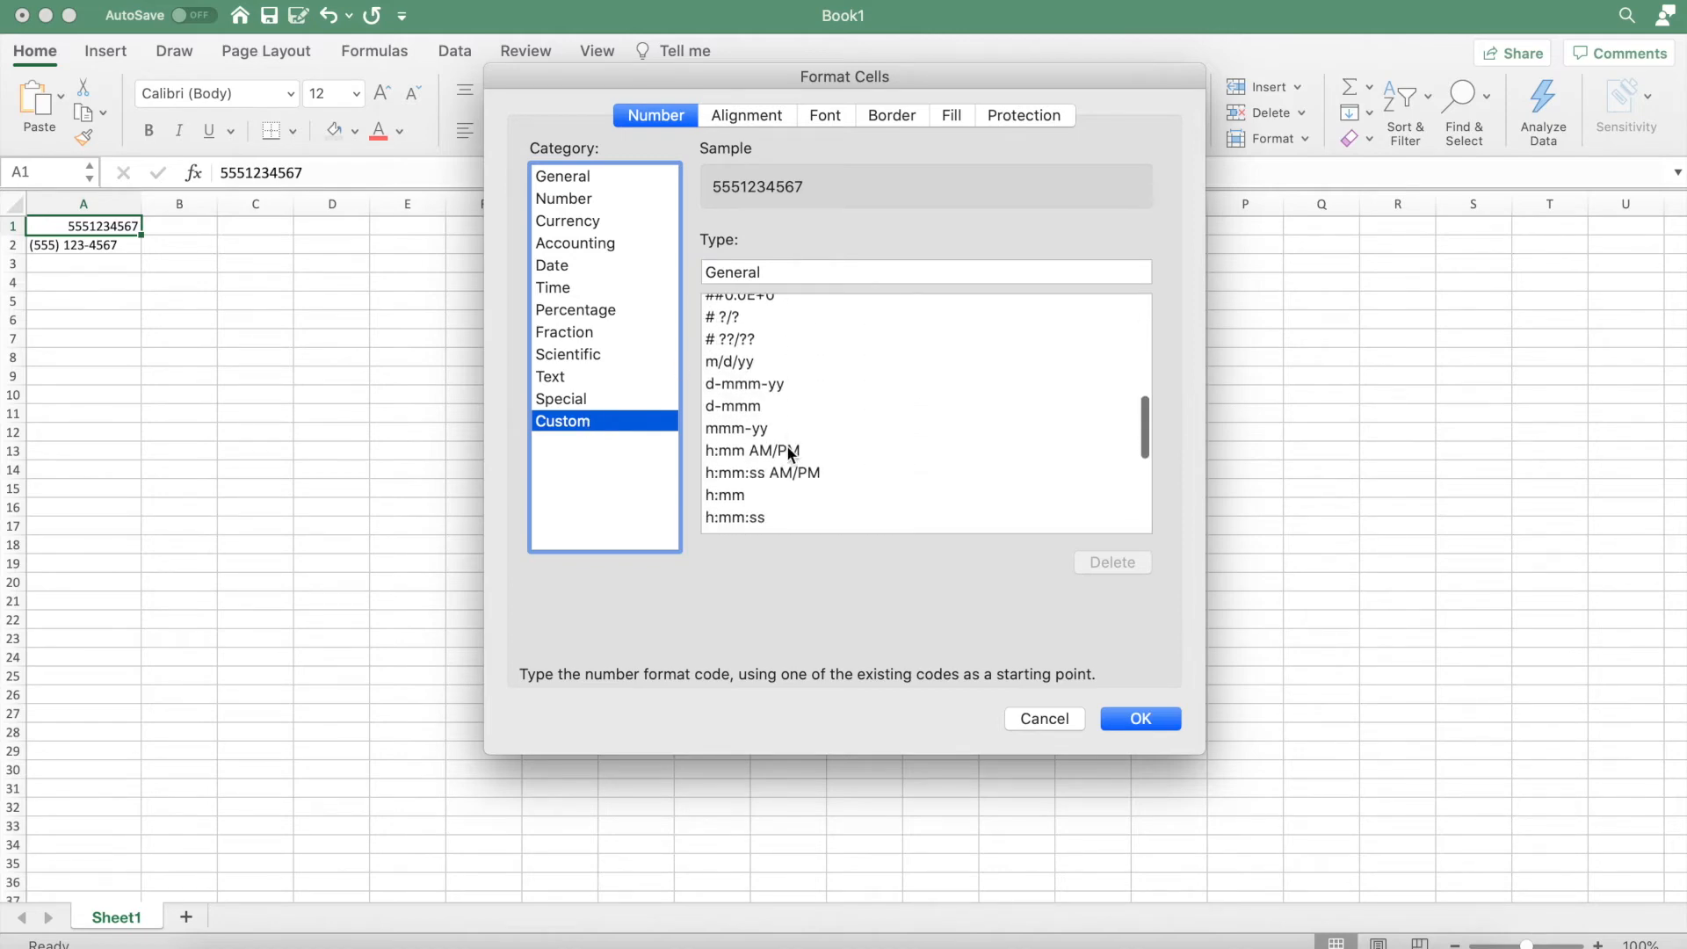
pyautogui.scroll(-3, 787, 446)
pyautogui.scroll(15, 788, 447)
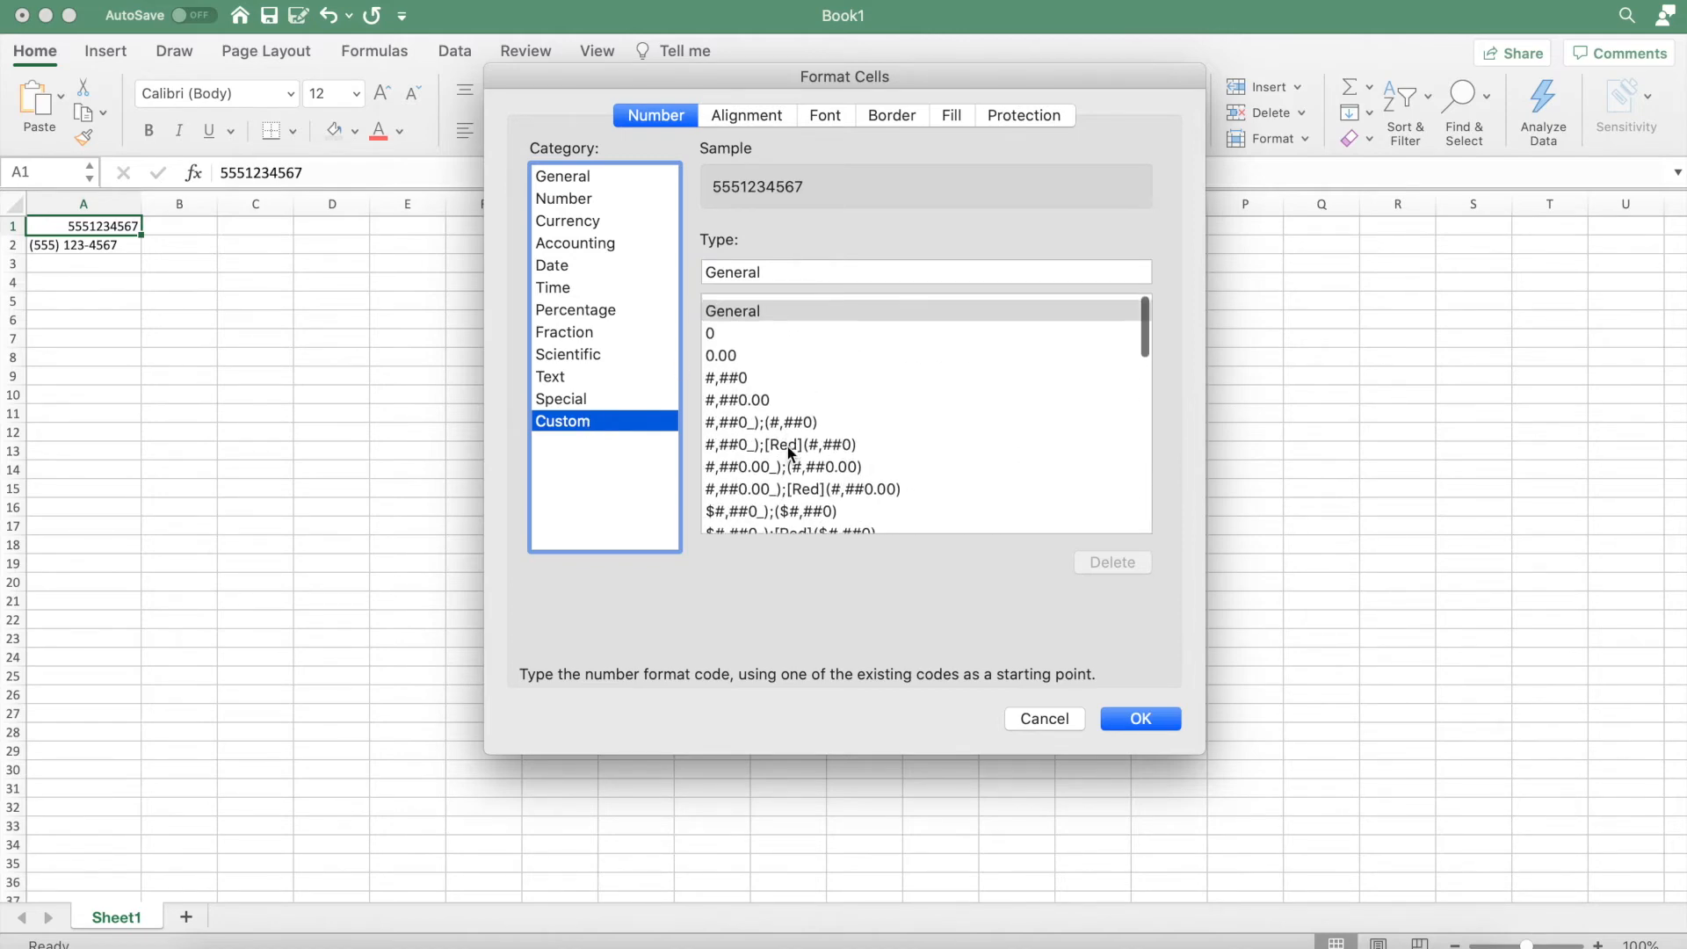
pyautogui.click(785, 271)
pyautogui.doubleClick(785, 270)
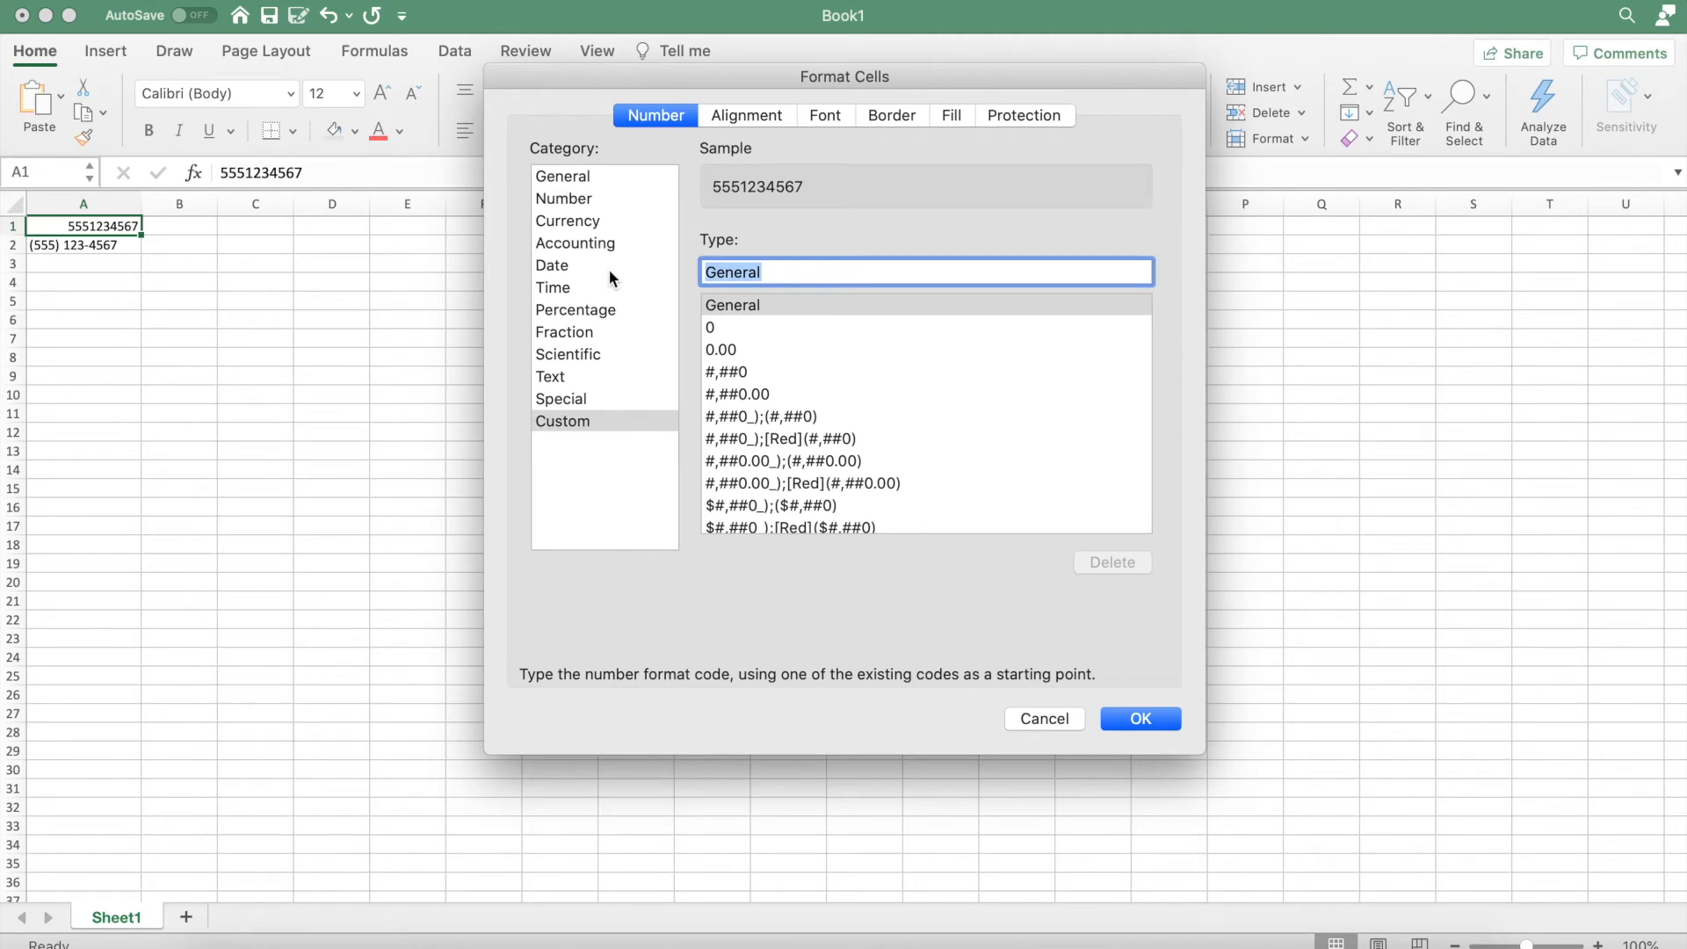
# Replace General with the custom code (###) ###-#### and apply it to A1.
pyautogui.write('(')
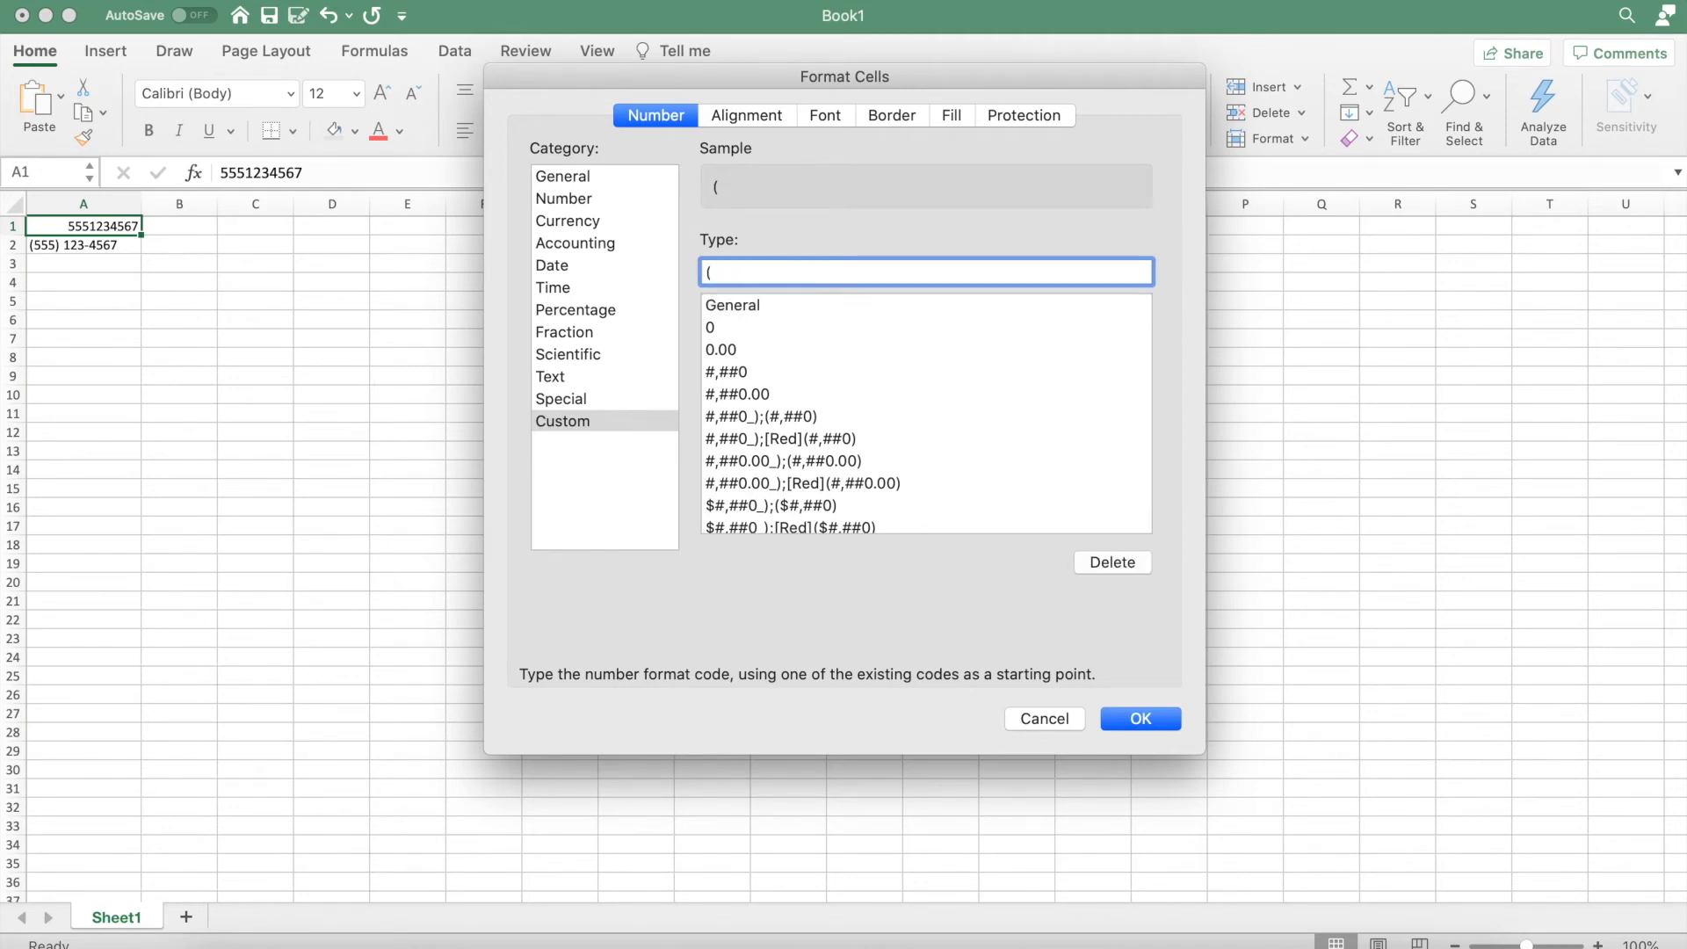
pyautogui.write('###) ###')
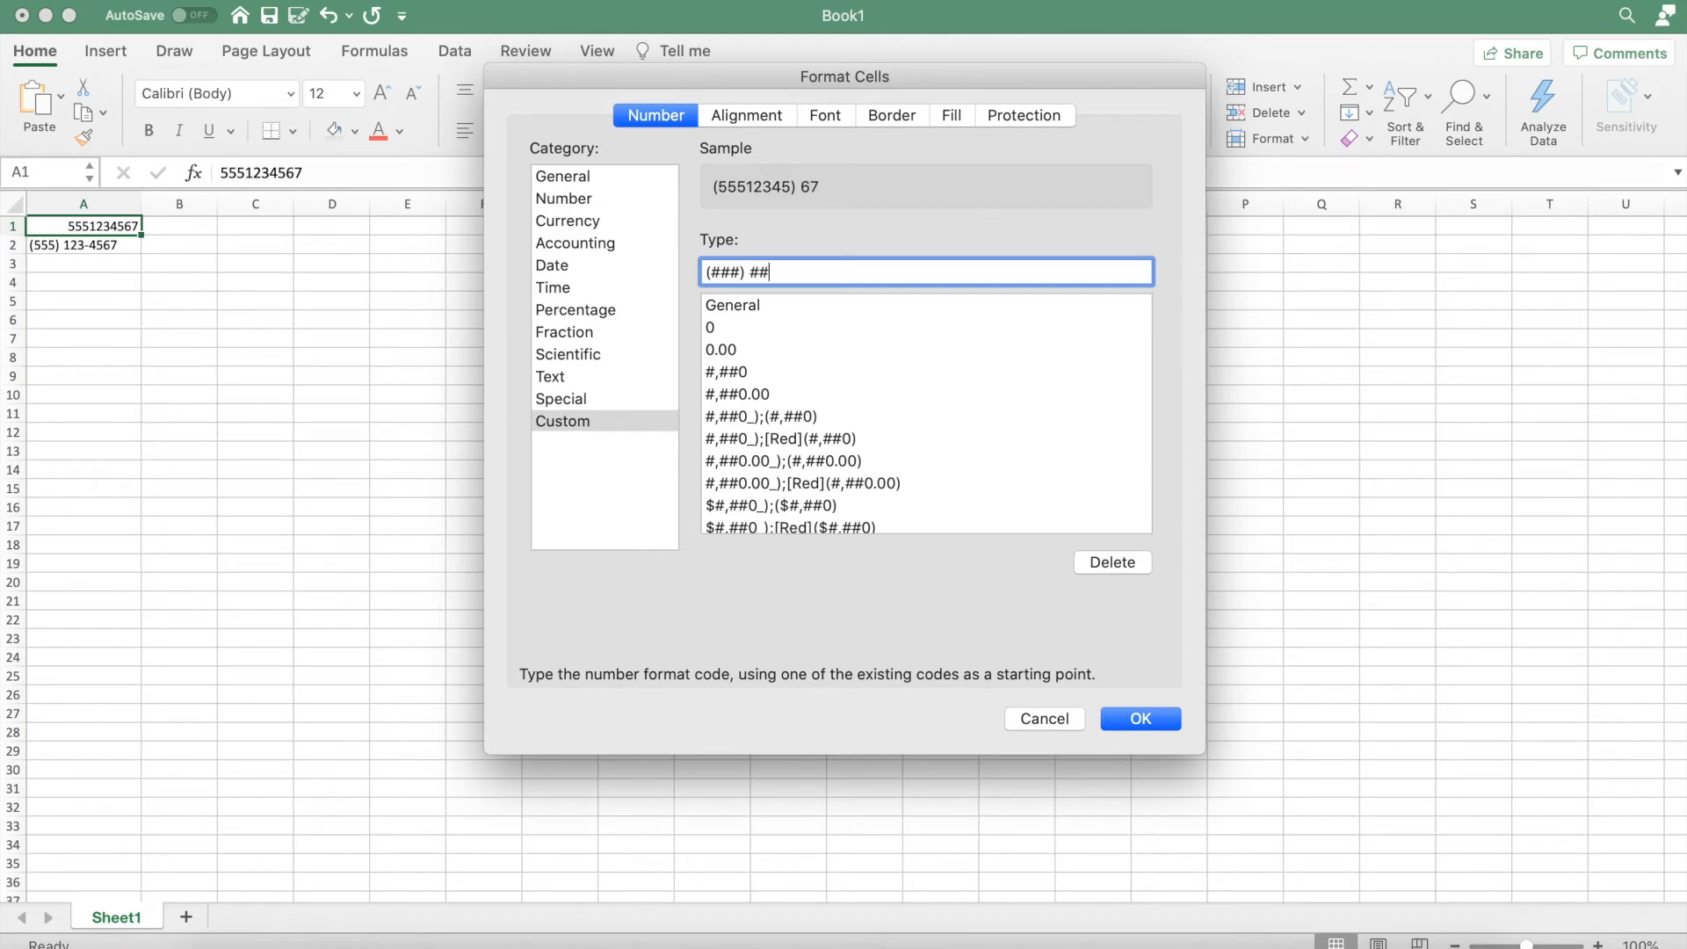
pyautogui.write('-####')
pyautogui.click(1138, 725)
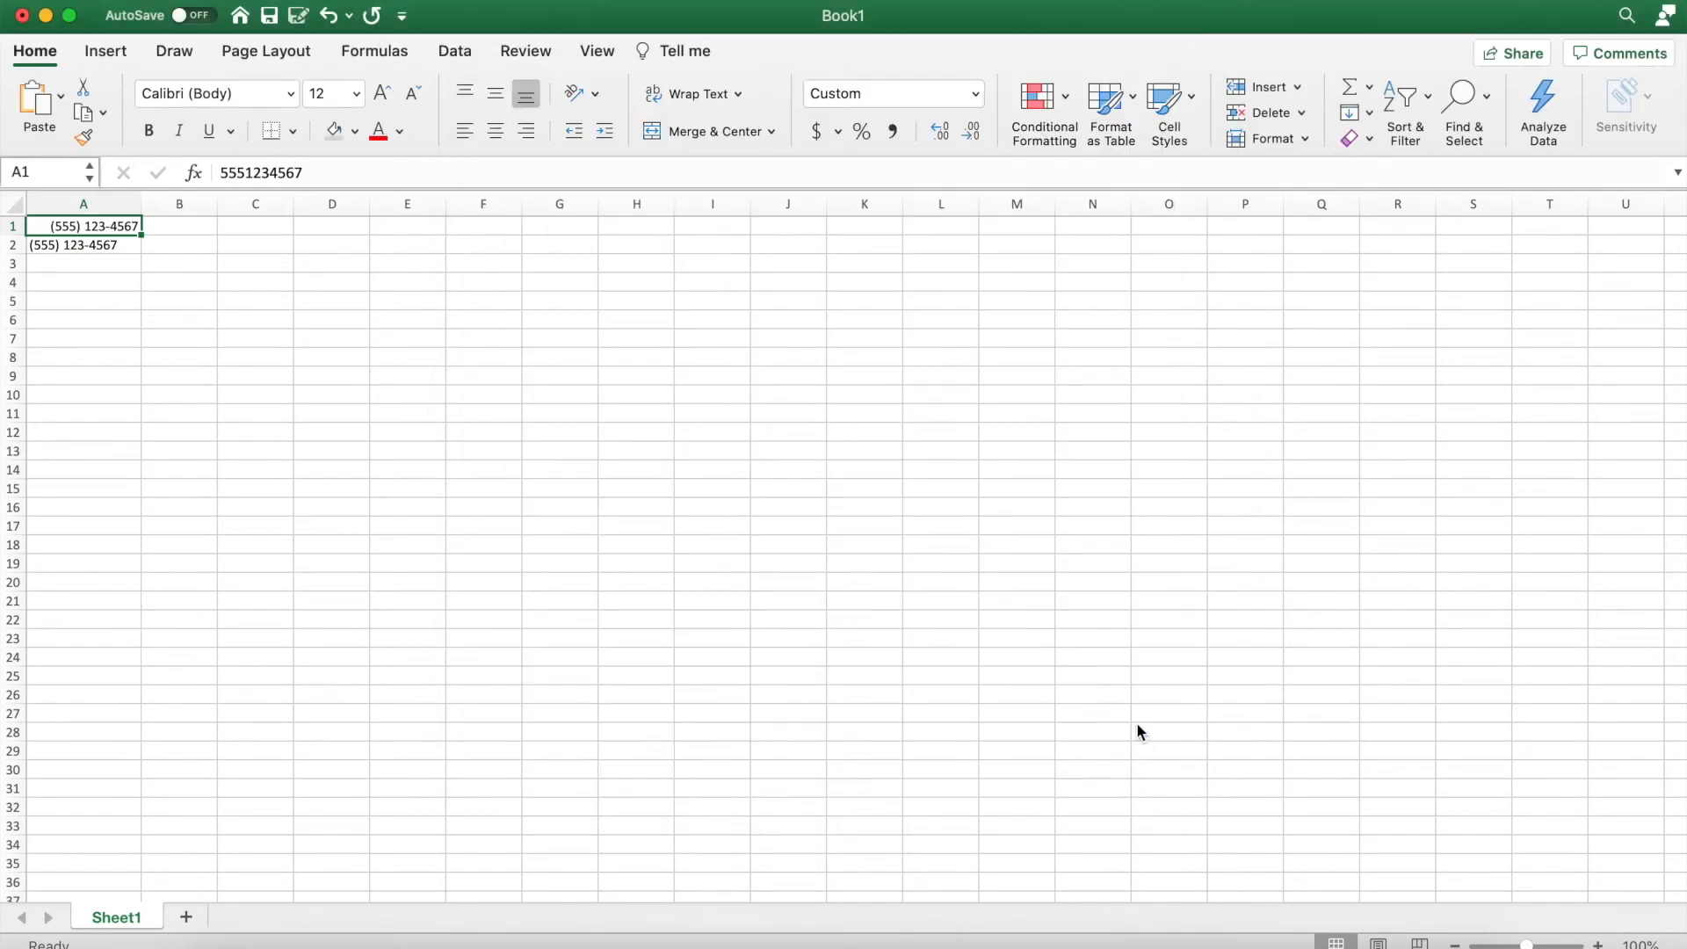
# Clear the typed phone number from A2 and reselect A1.
pyautogui.click(98, 245)
pyautogui.press('Delete')
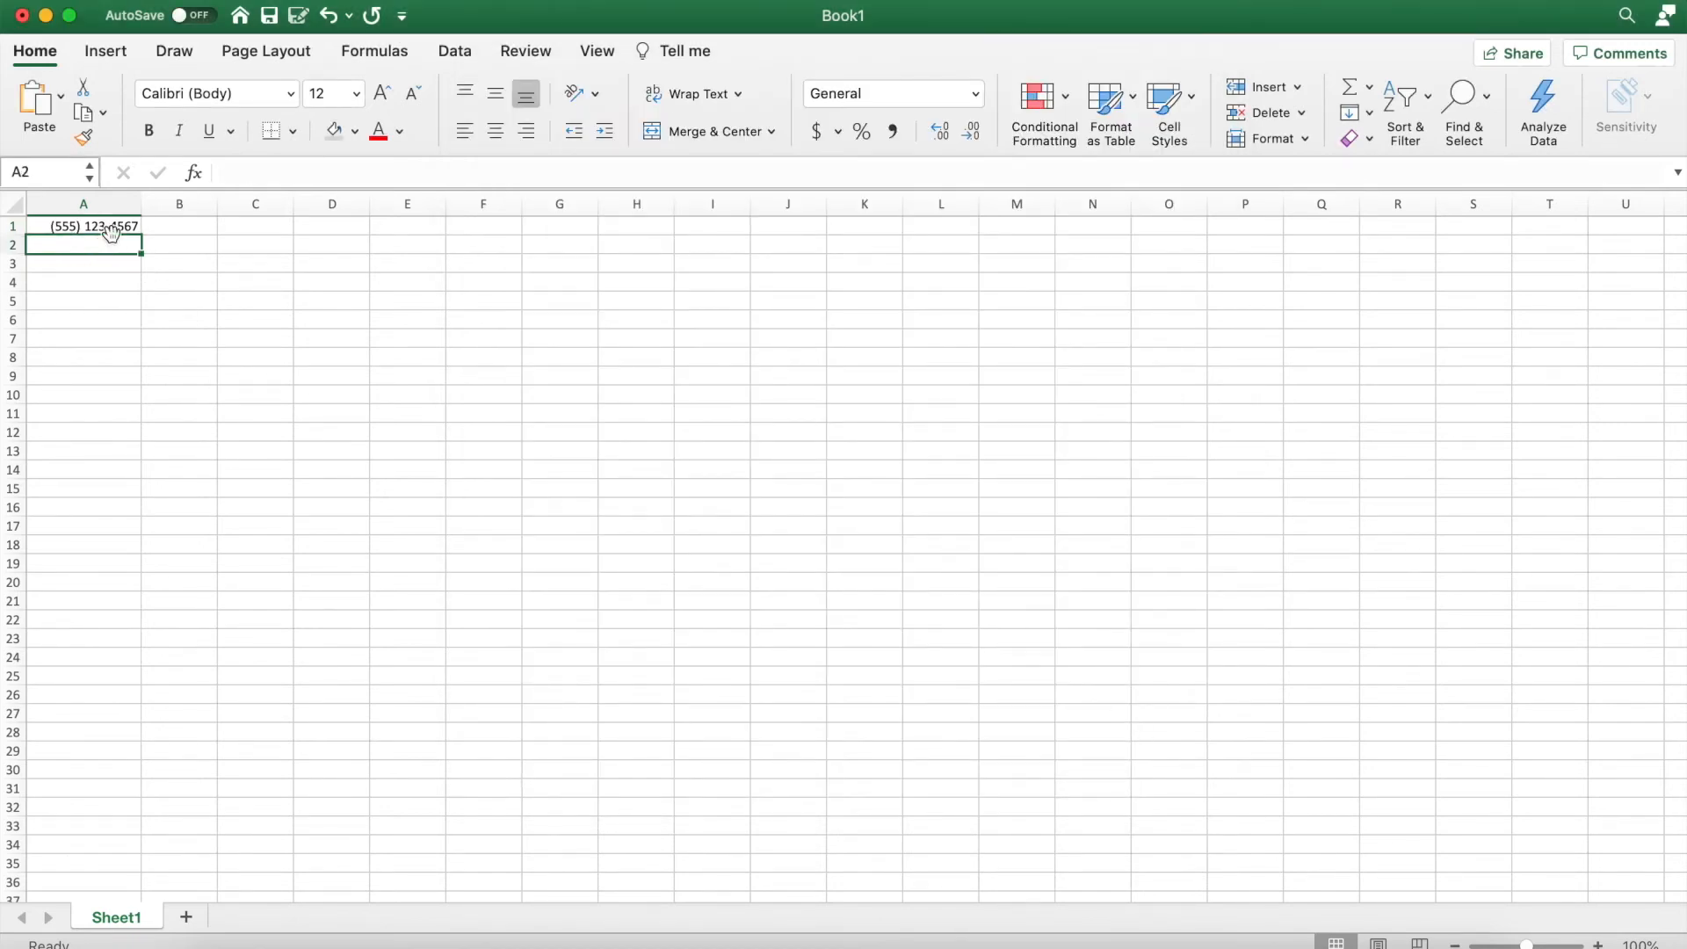
pyautogui.click(99, 227)
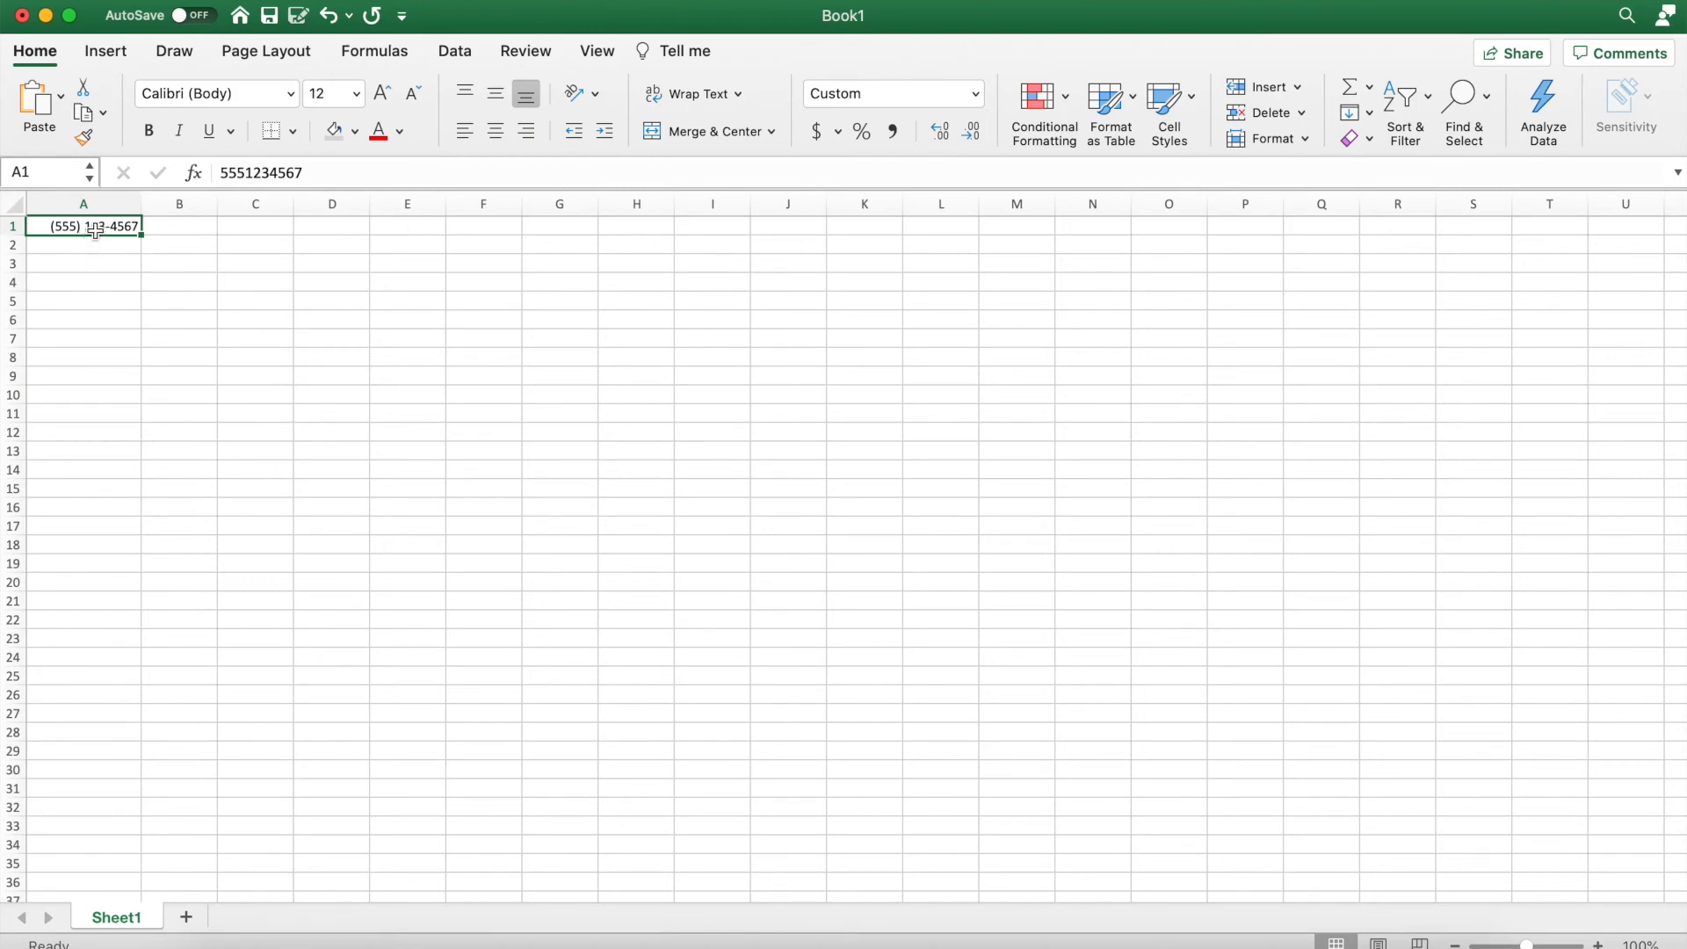
# Give A1:A10 the custom number format (###) ###-####.
pyautogui.moveTo(94, 226); pyautogui.dragTo(94, 393)
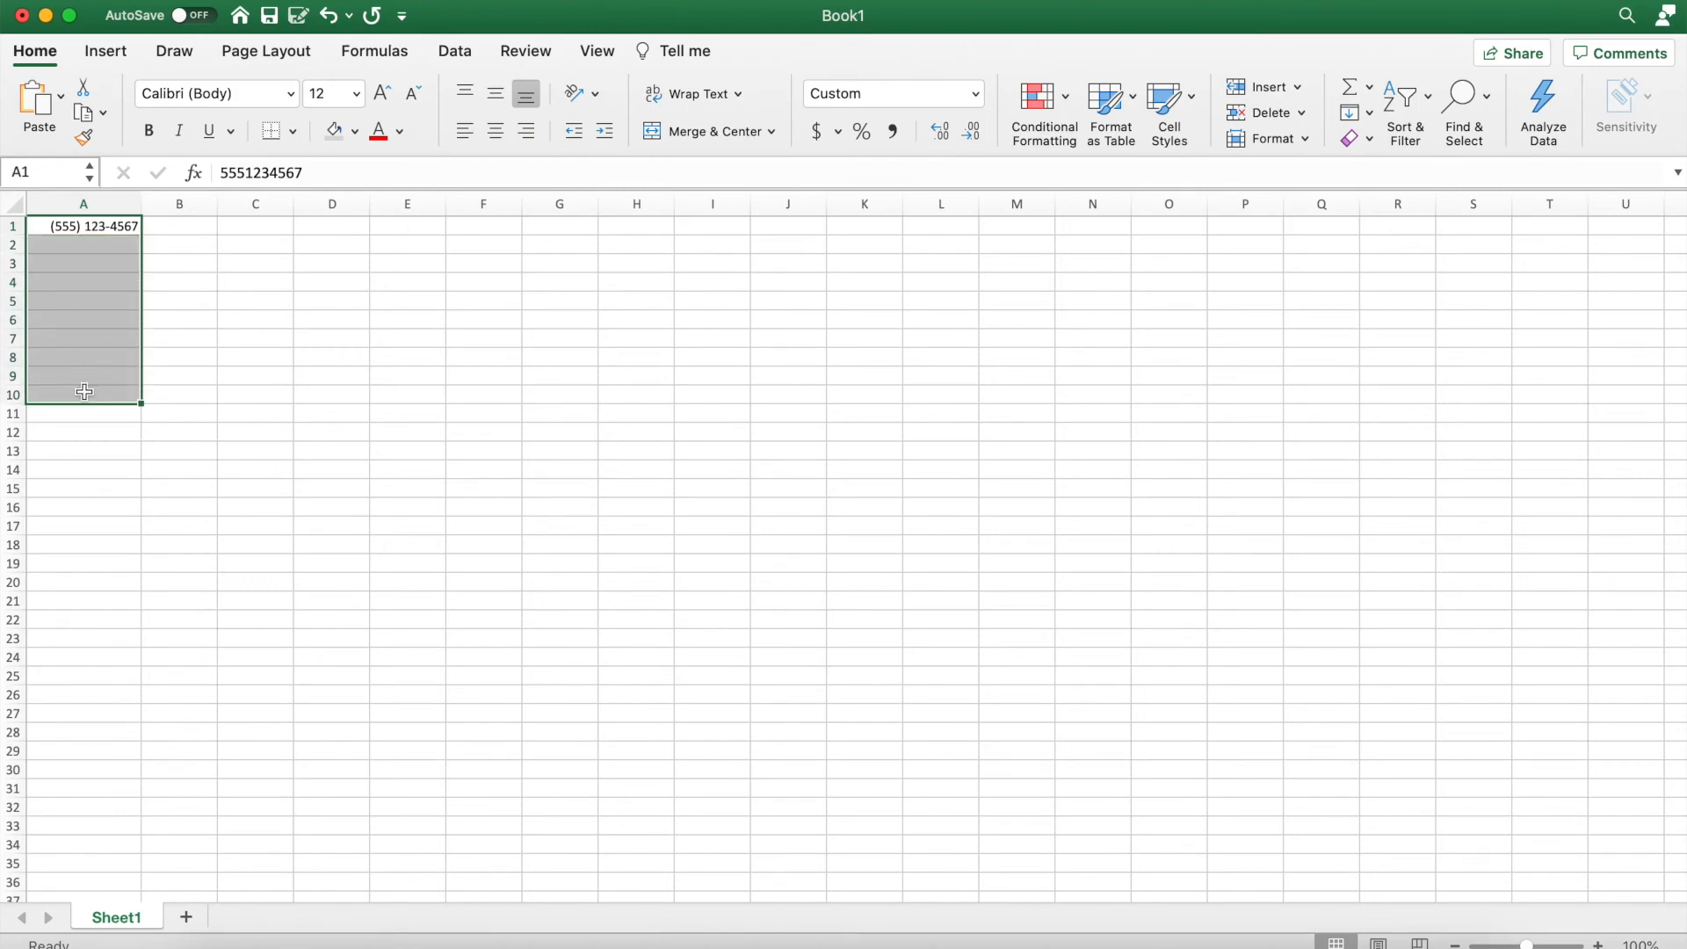
pyautogui.click(976, 94)
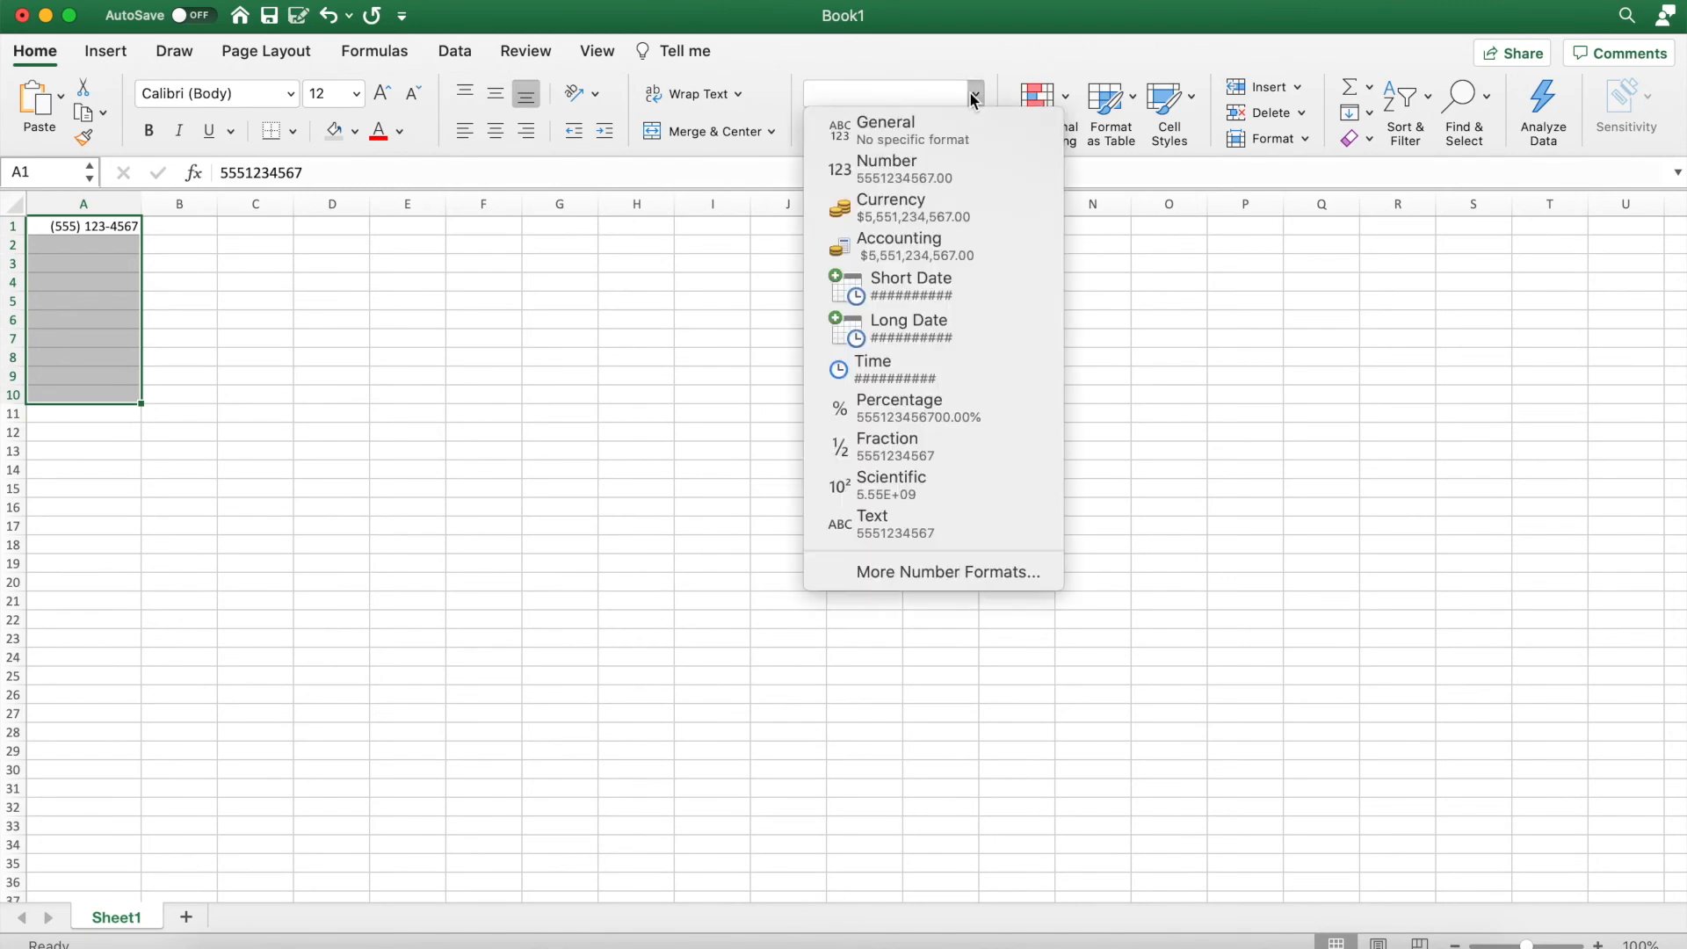
pyautogui.click(930, 571)
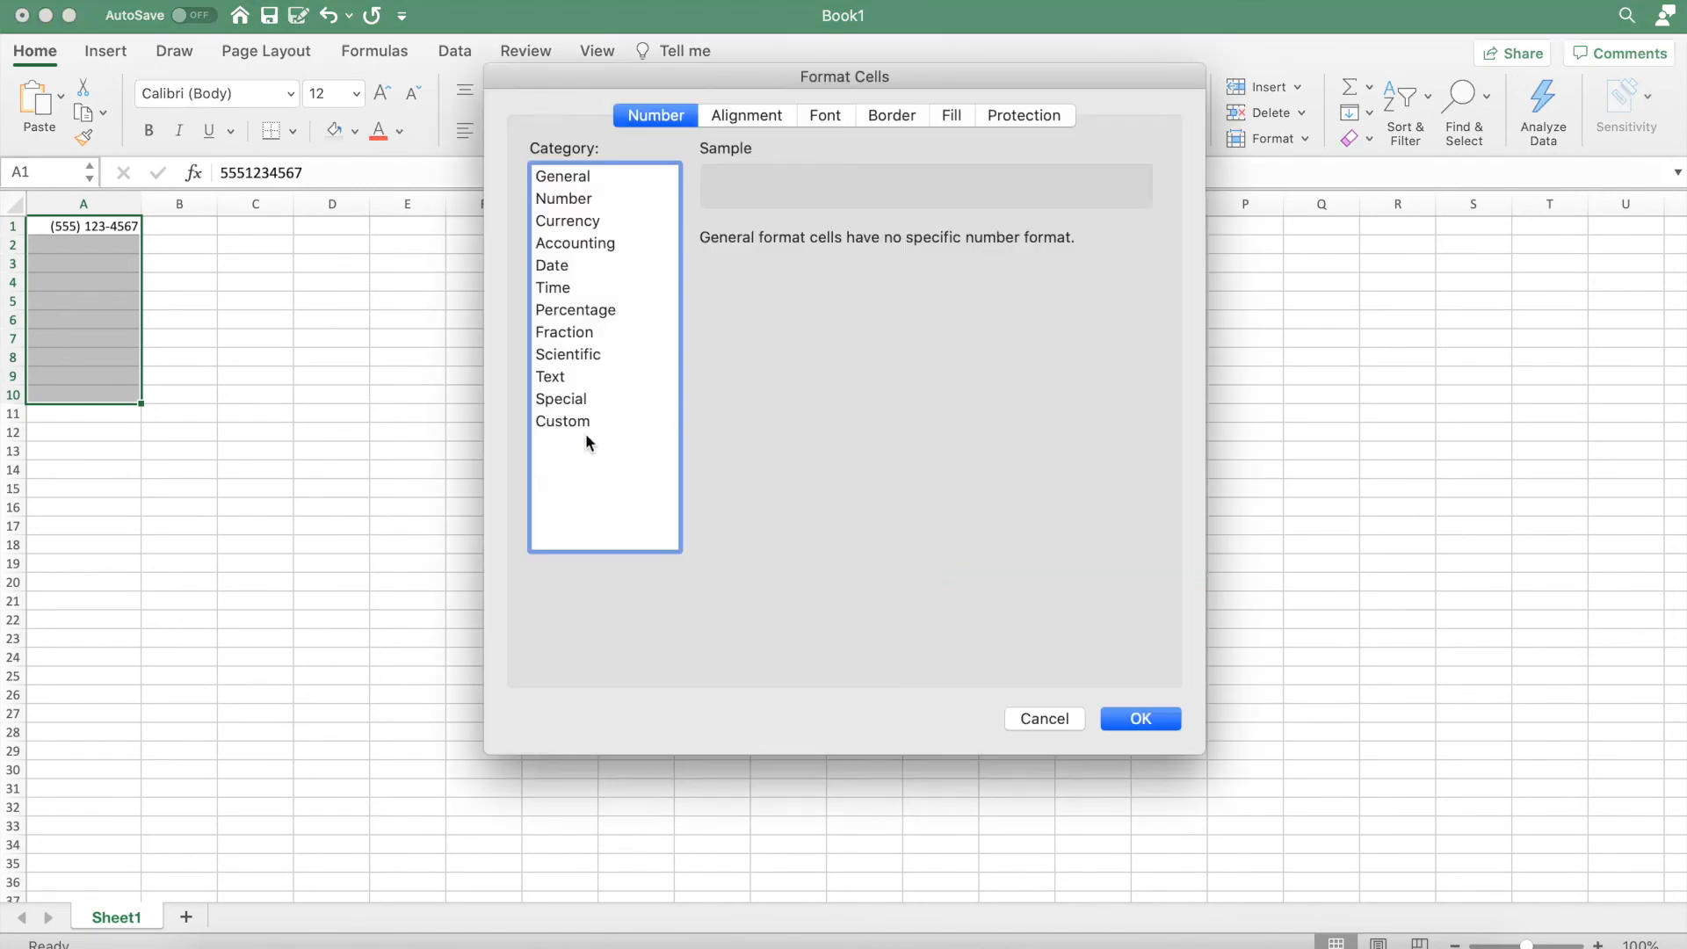
pyautogui.click(585, 431)
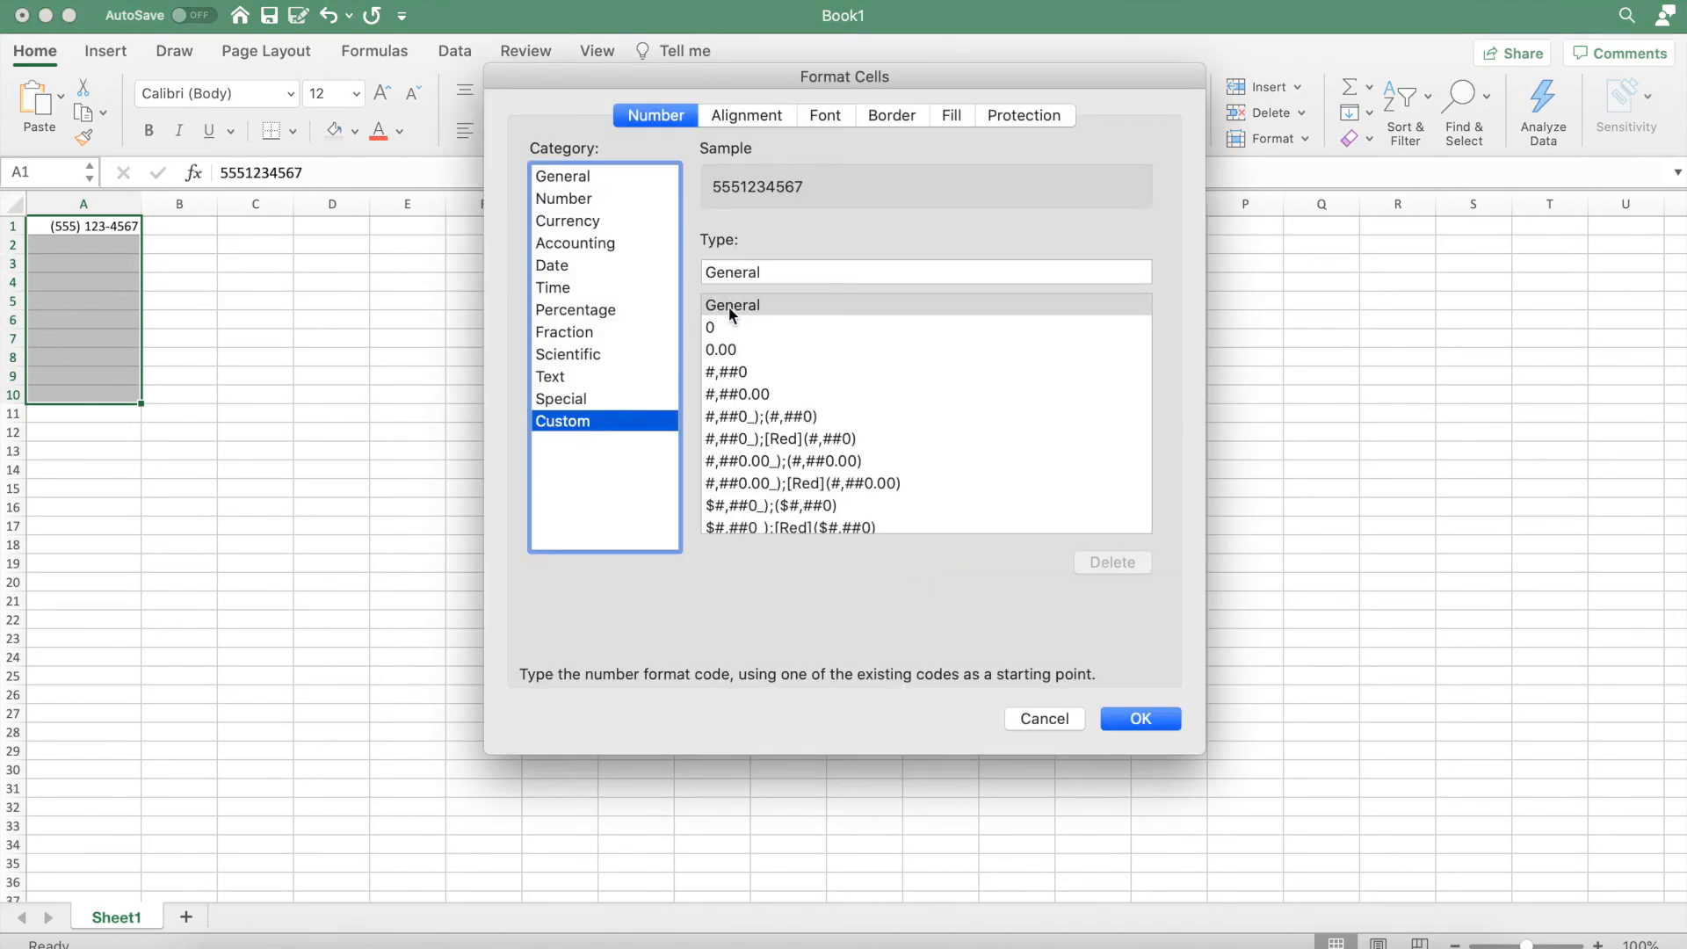
pyautogui.doubleClick(782, 272)
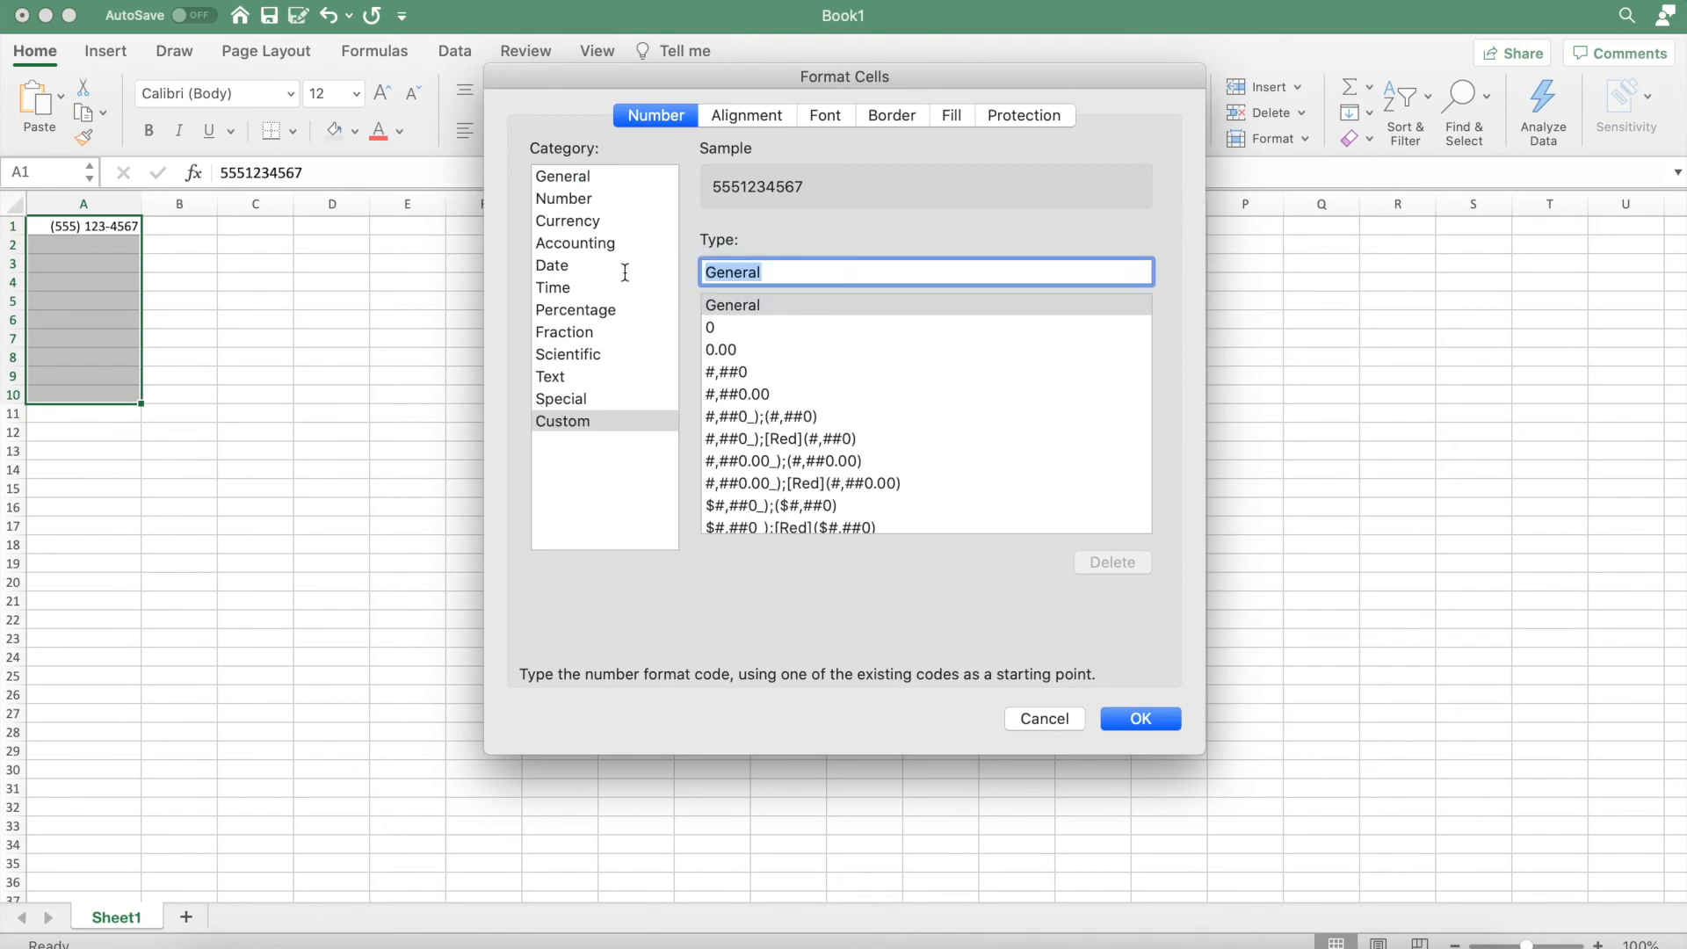
pyautogui.press('BackSpace')
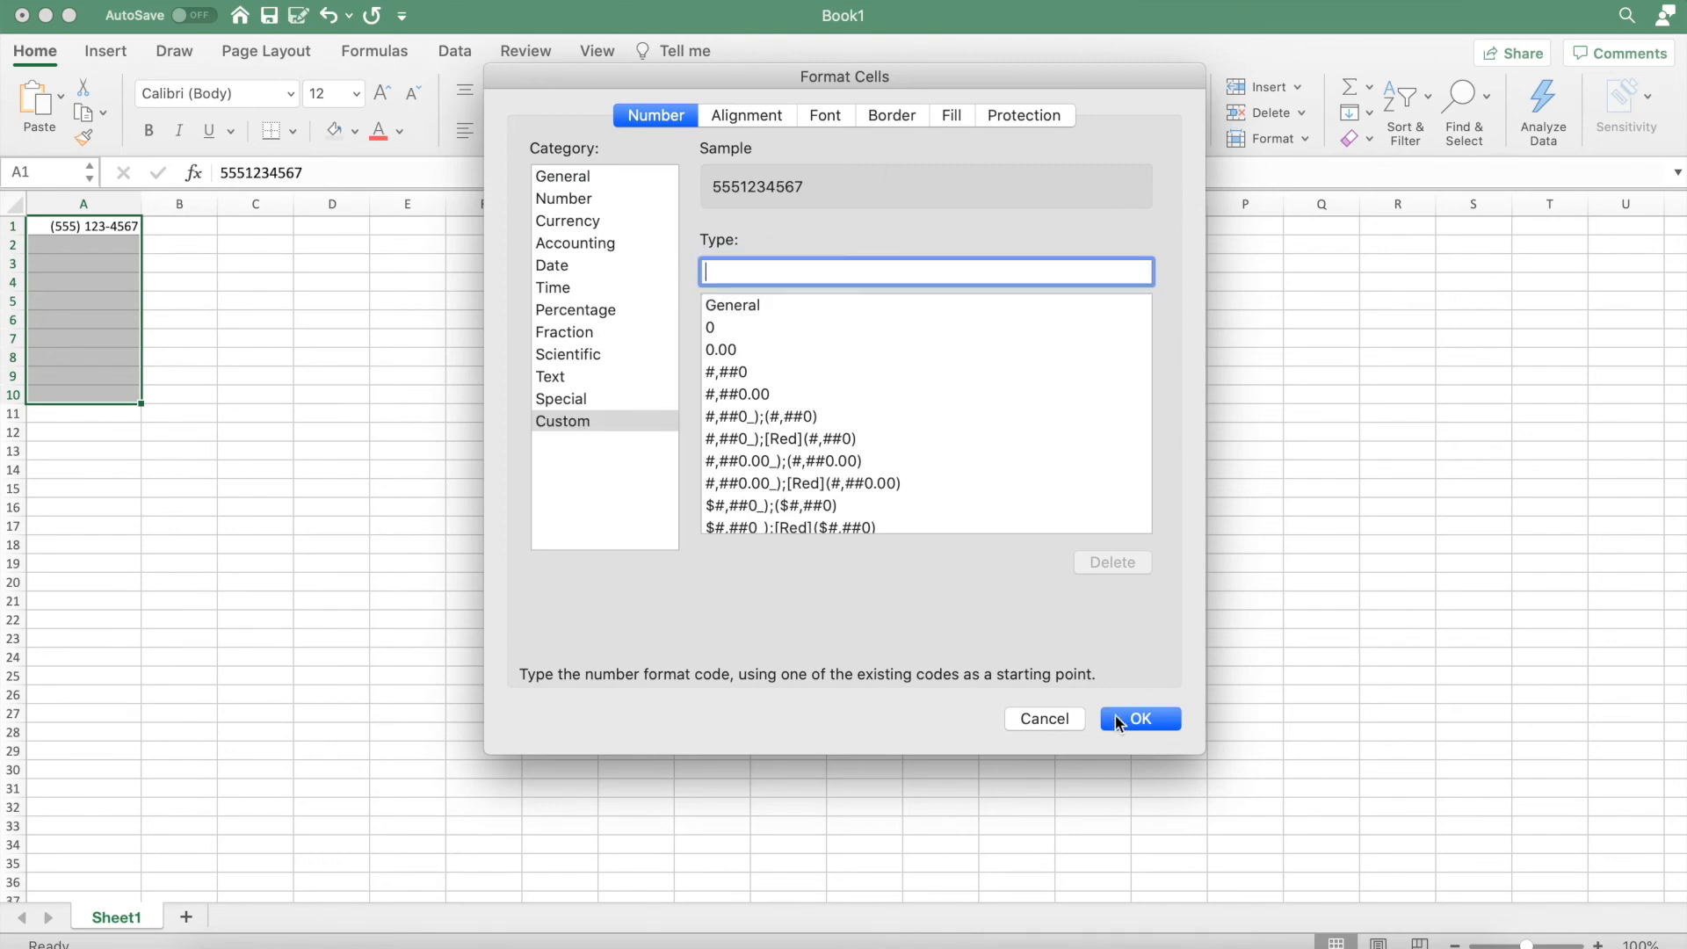
pyautogui.write('(')
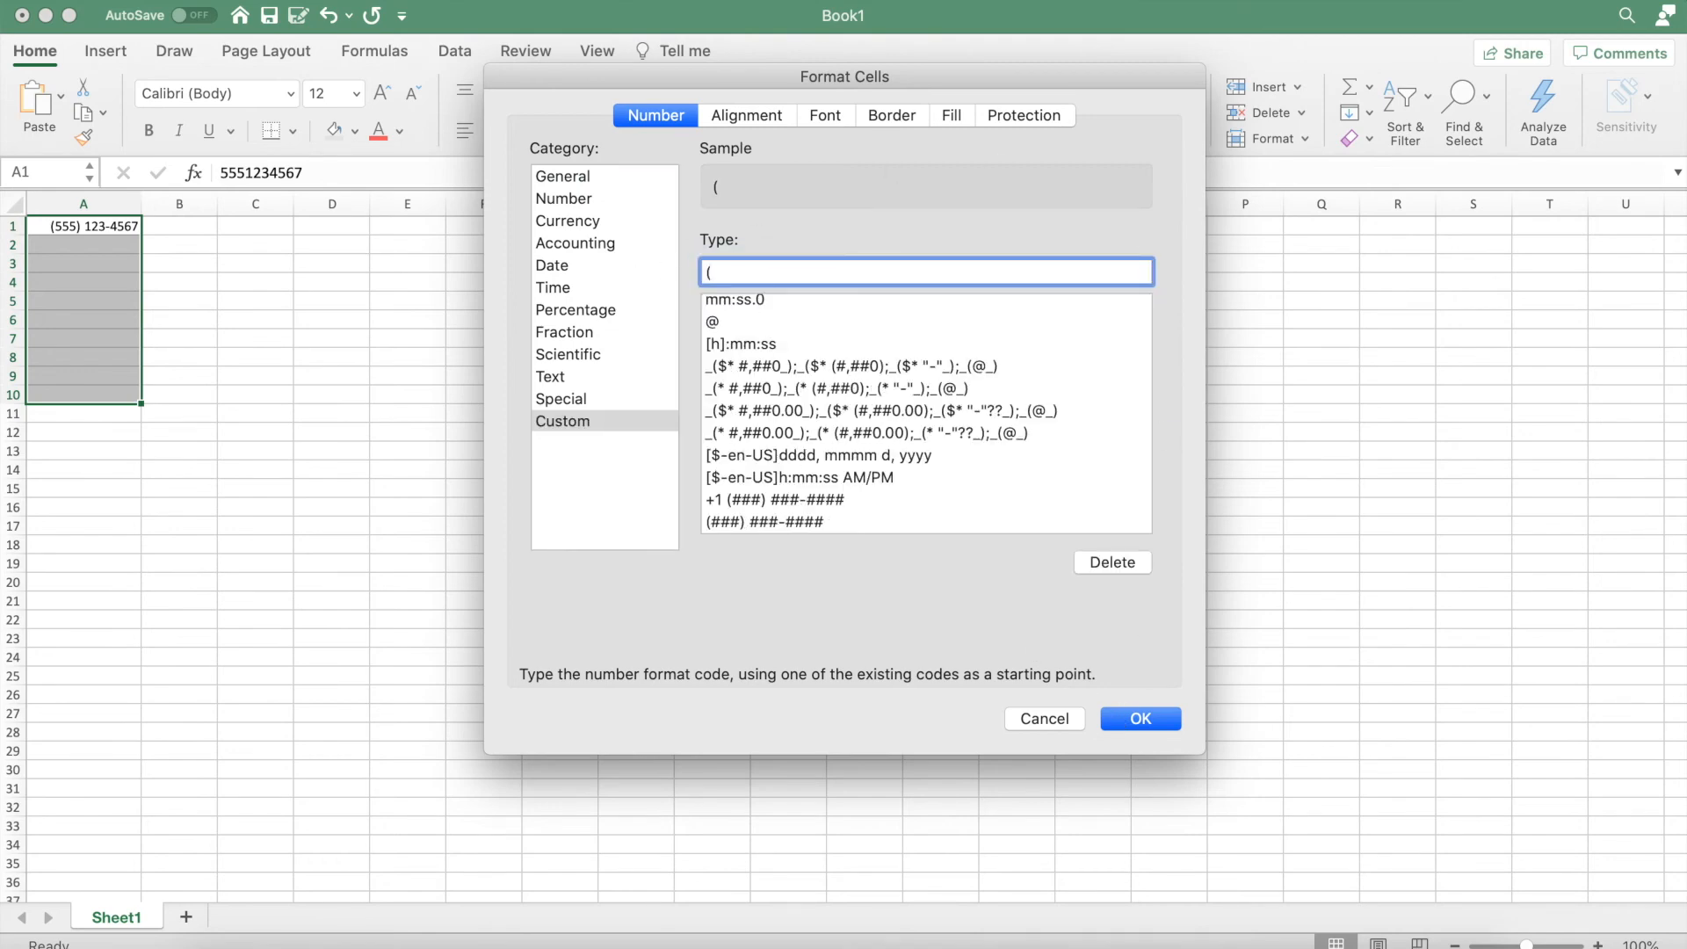
pyautogui.write('###) ###')
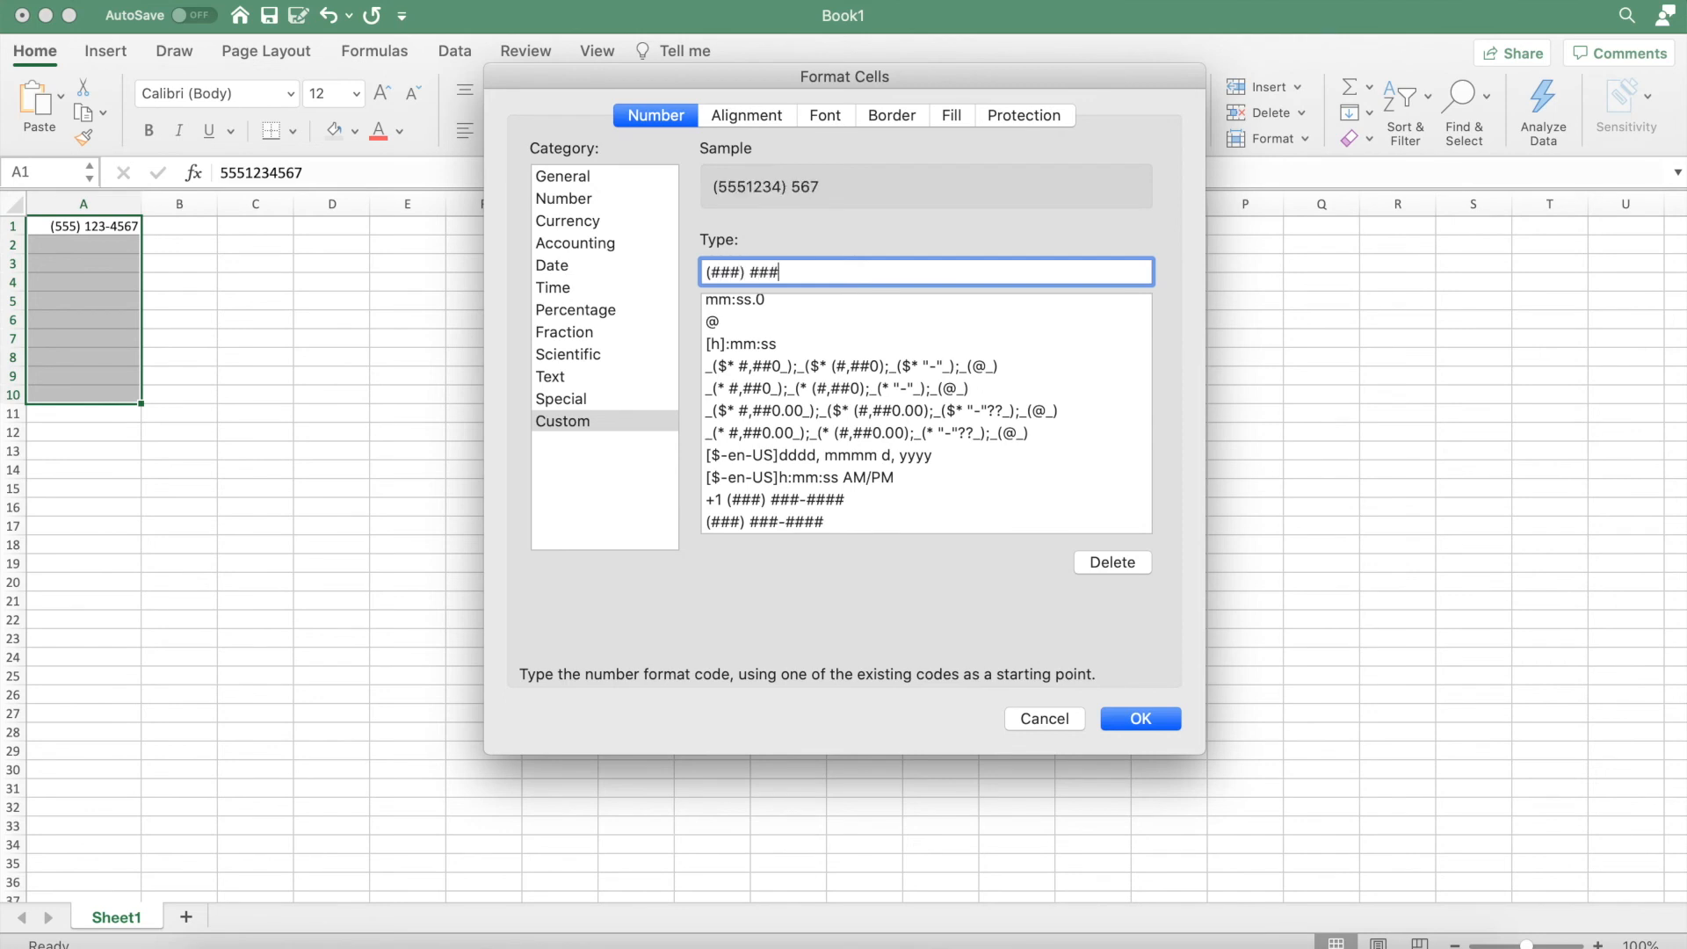
pyautogui.write('-####')
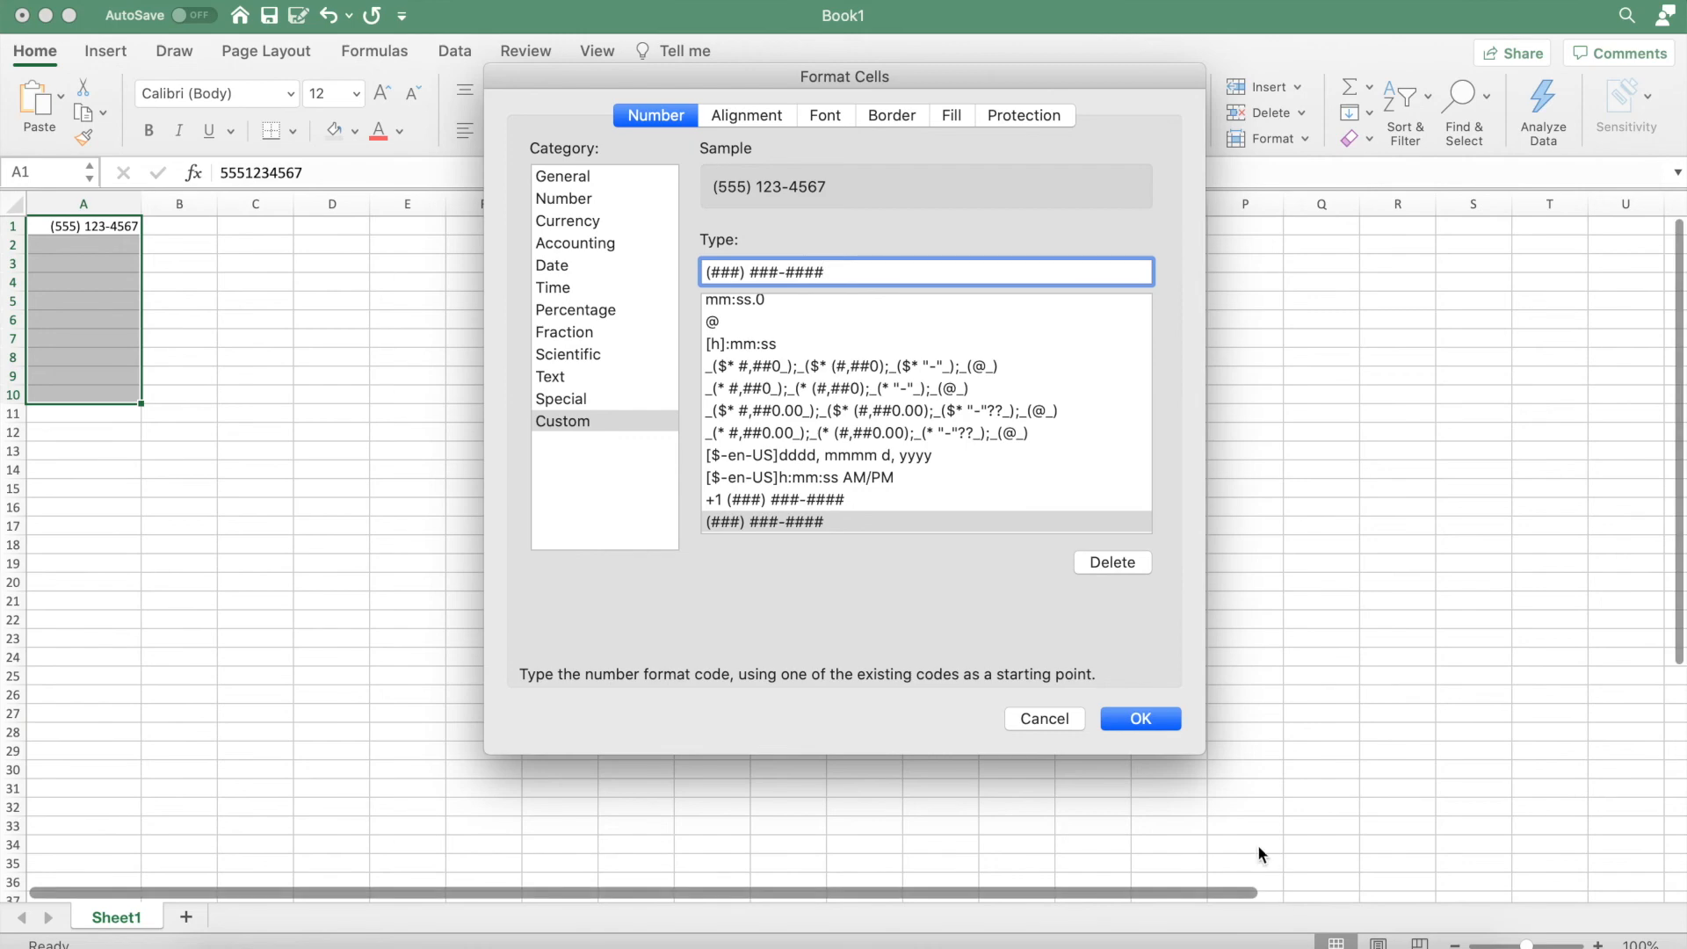
pyautogui.click(1141, 718)
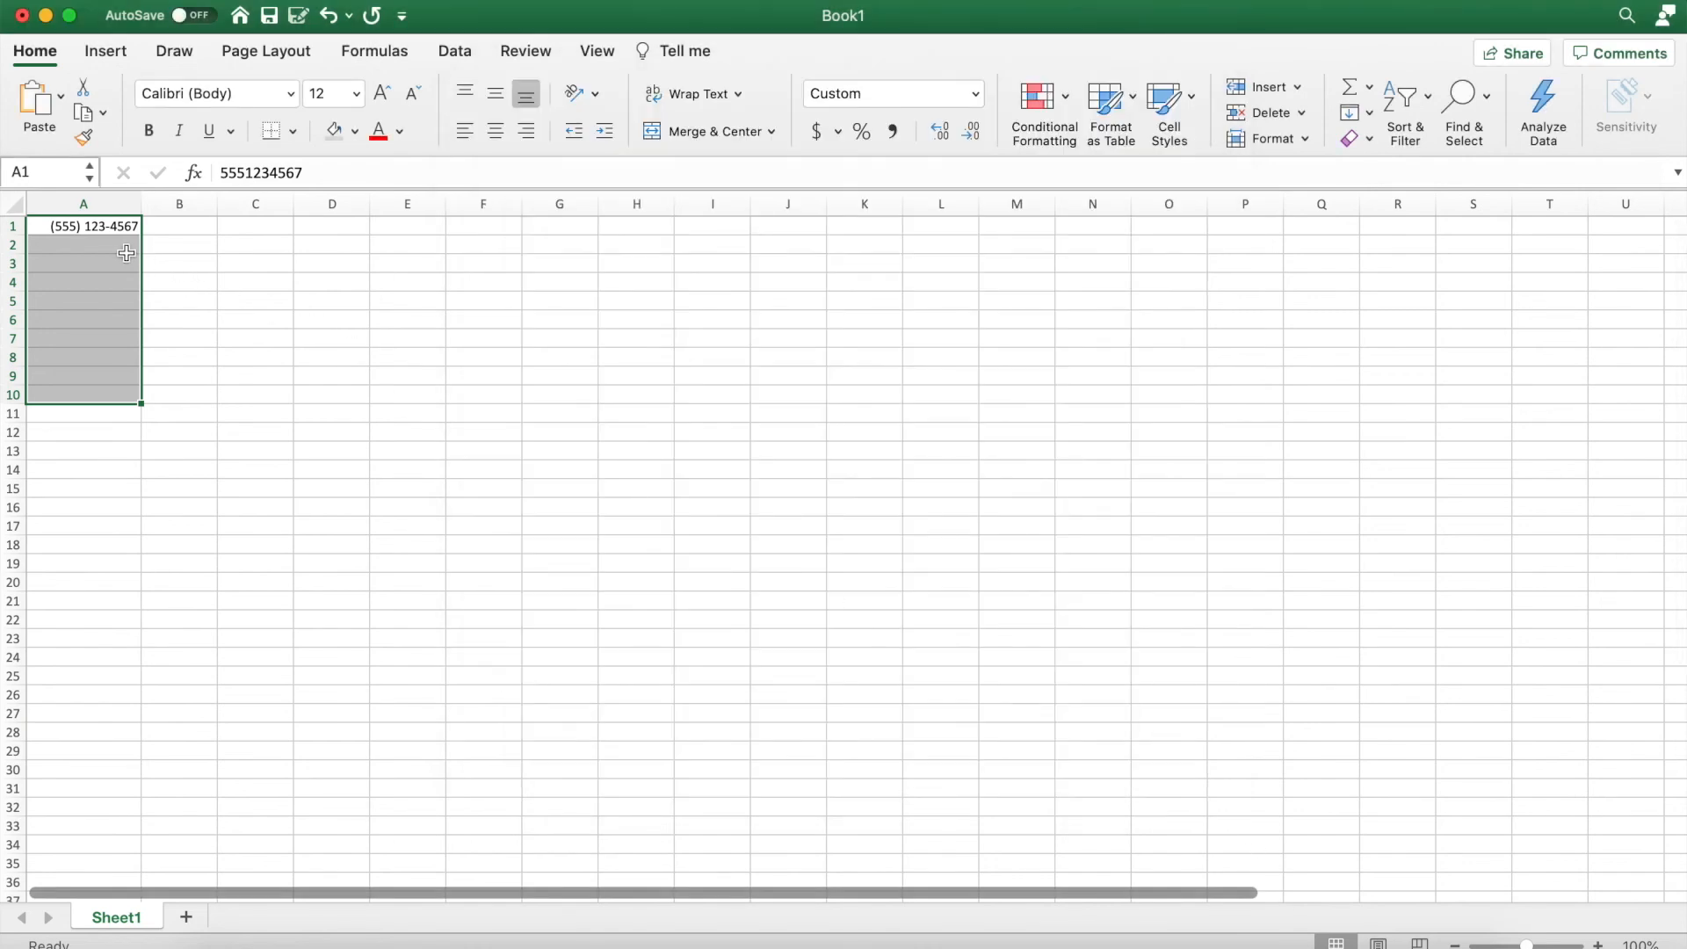
pyautogui.click(86, 245)
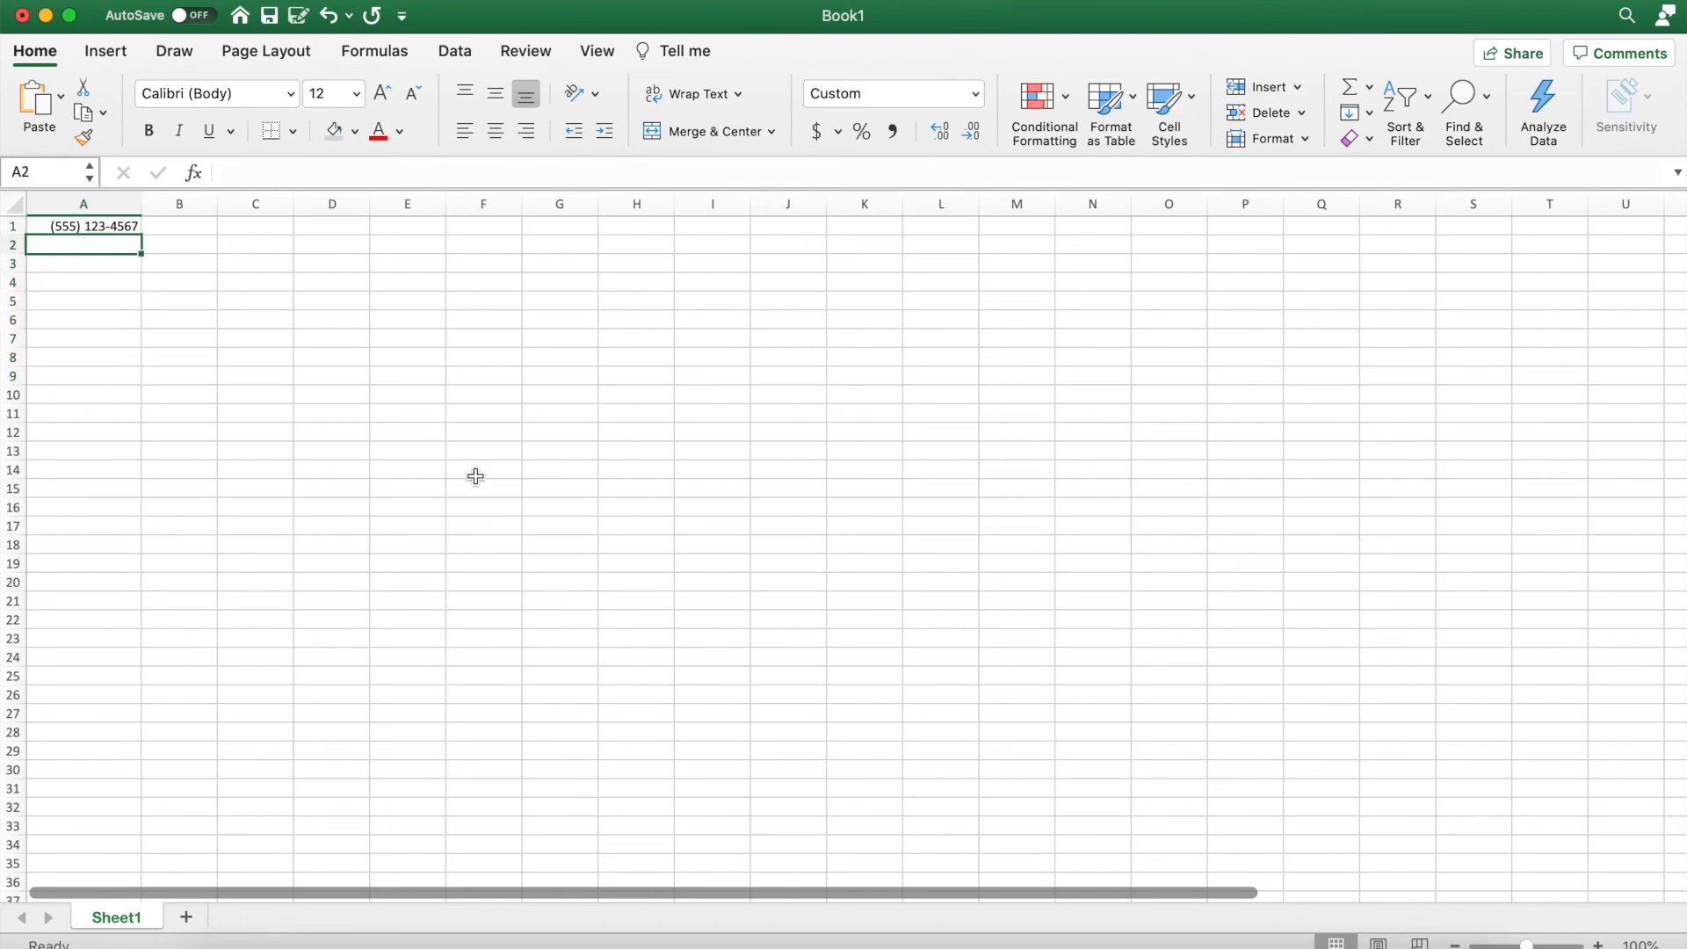
pyautogui.write('9991234567')
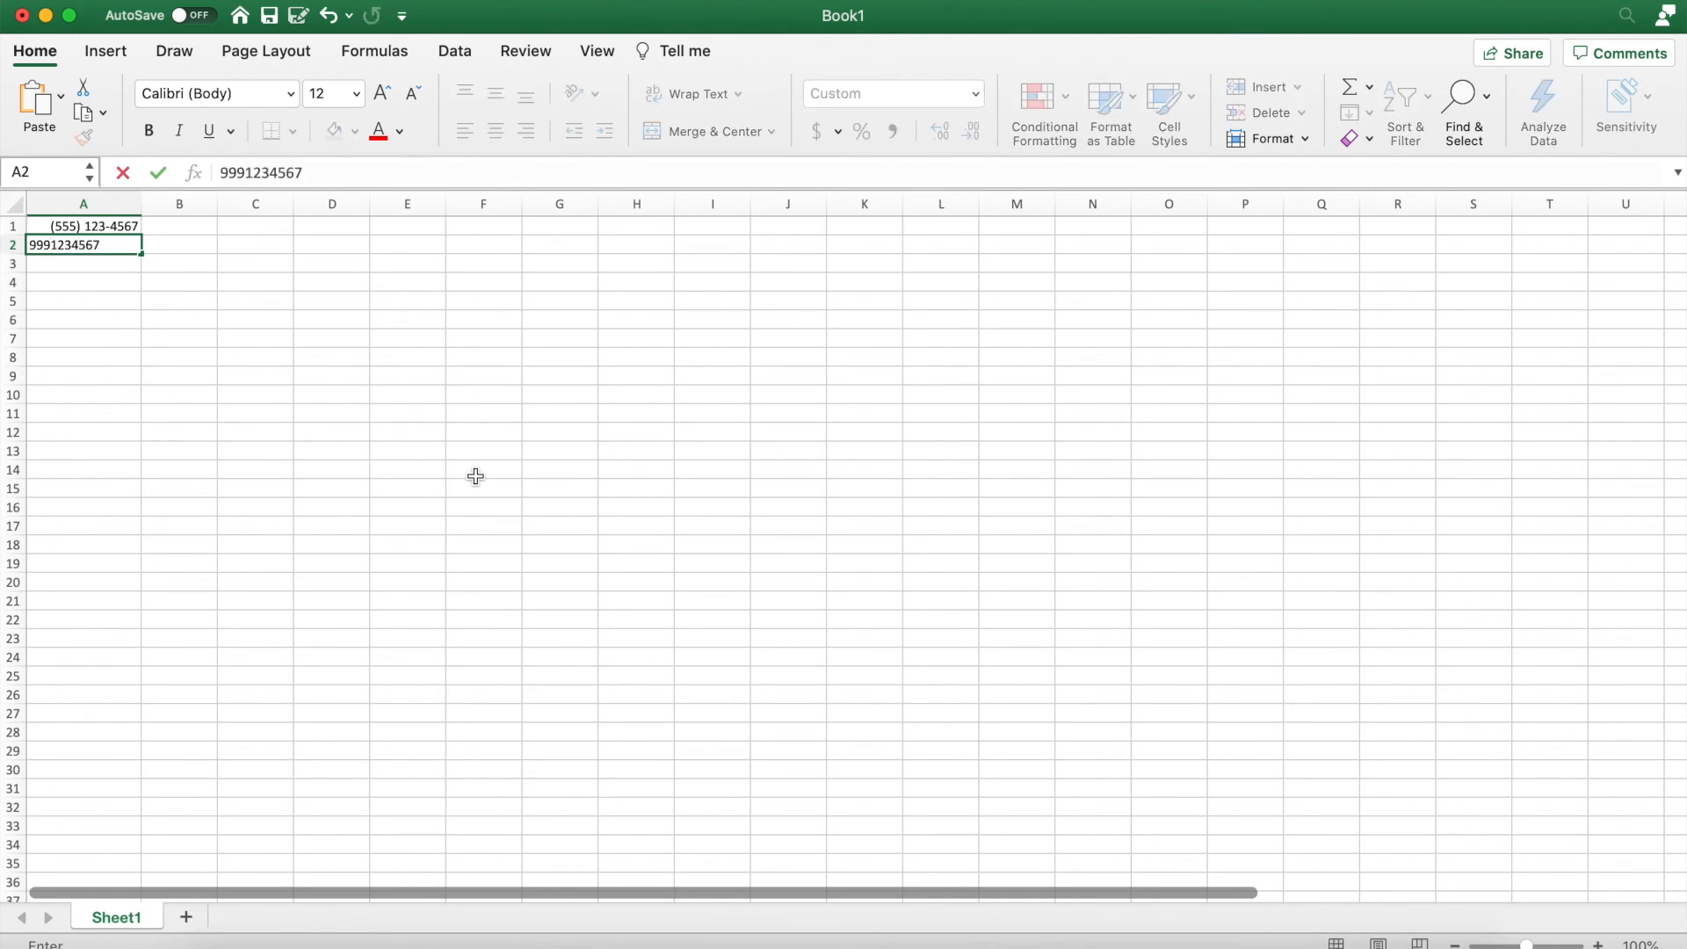
pyautogui.click(475, 477)
pyautogui.click(107, 253)
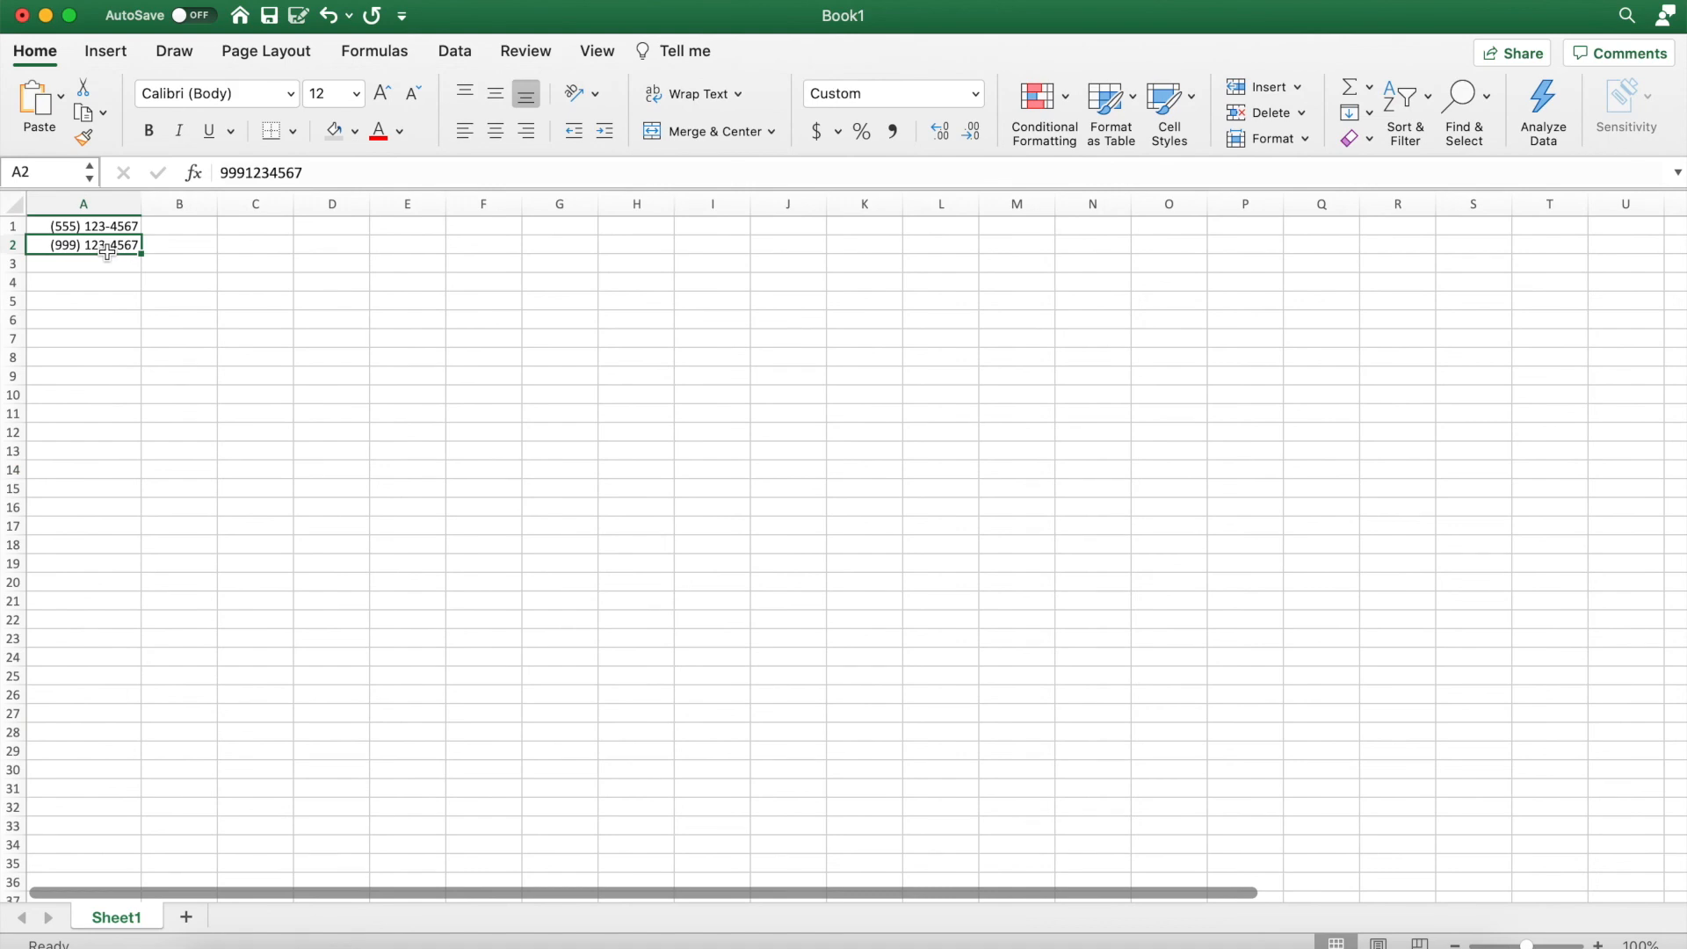